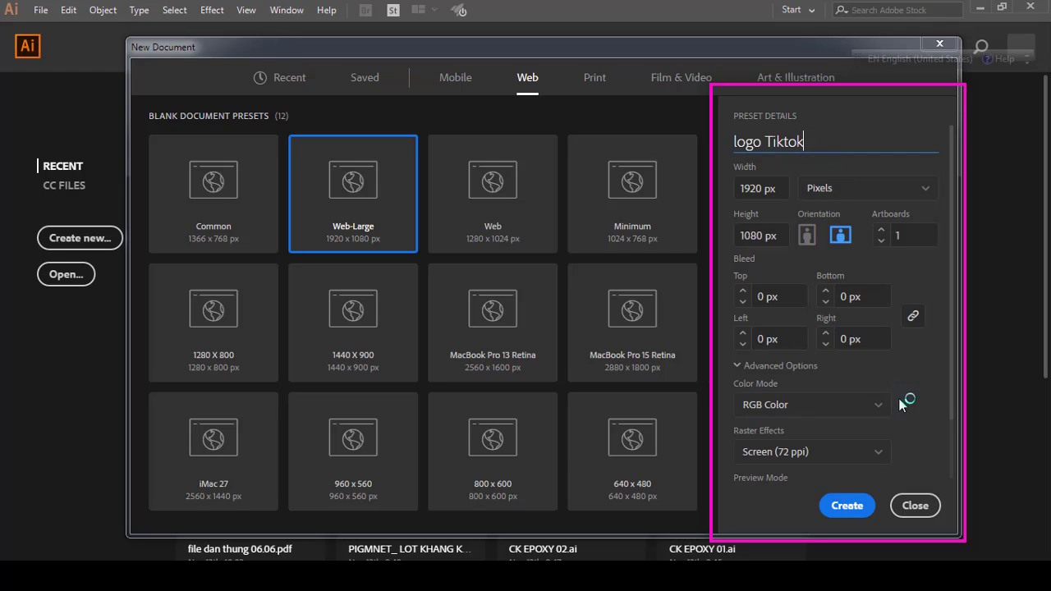
Set the new document's raster effects to High (300 ppi) and create the document
left_click(876, 453)
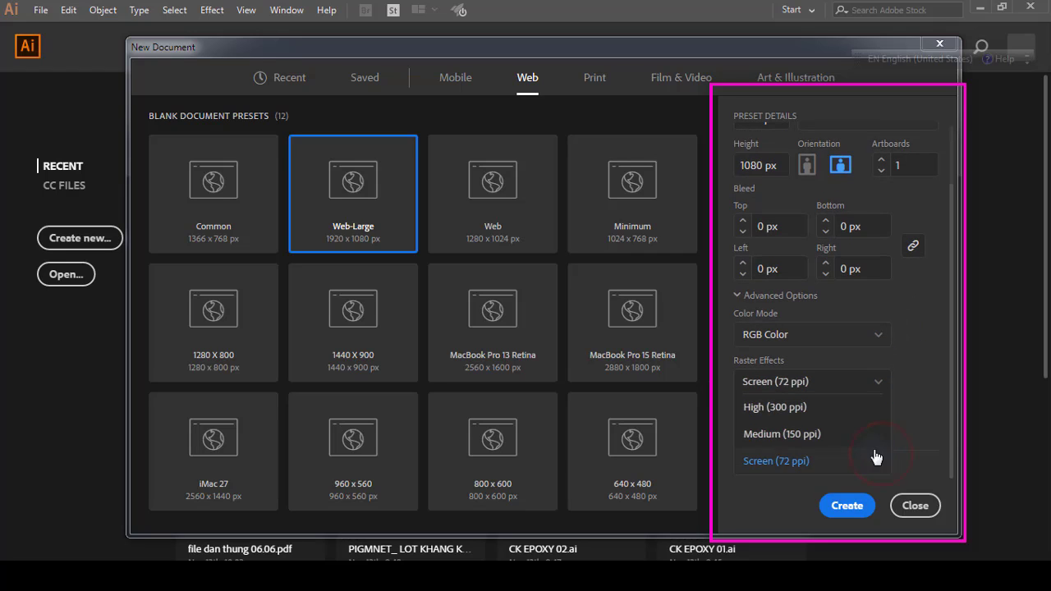
left_click(837, 406)
left_click(848, 508)
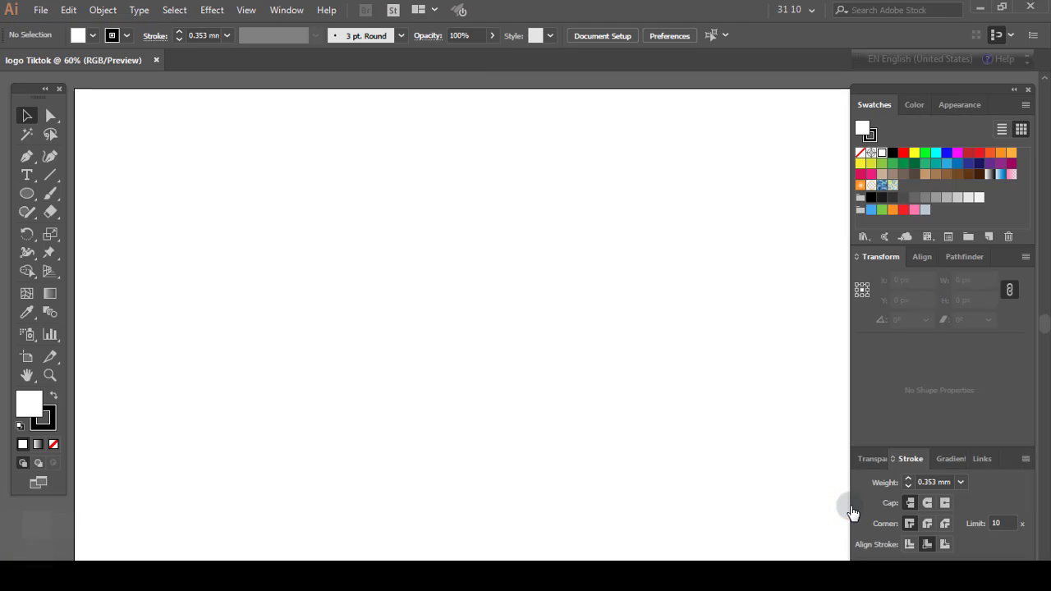
Show the rulers around the artboard
left_click(246, 10)
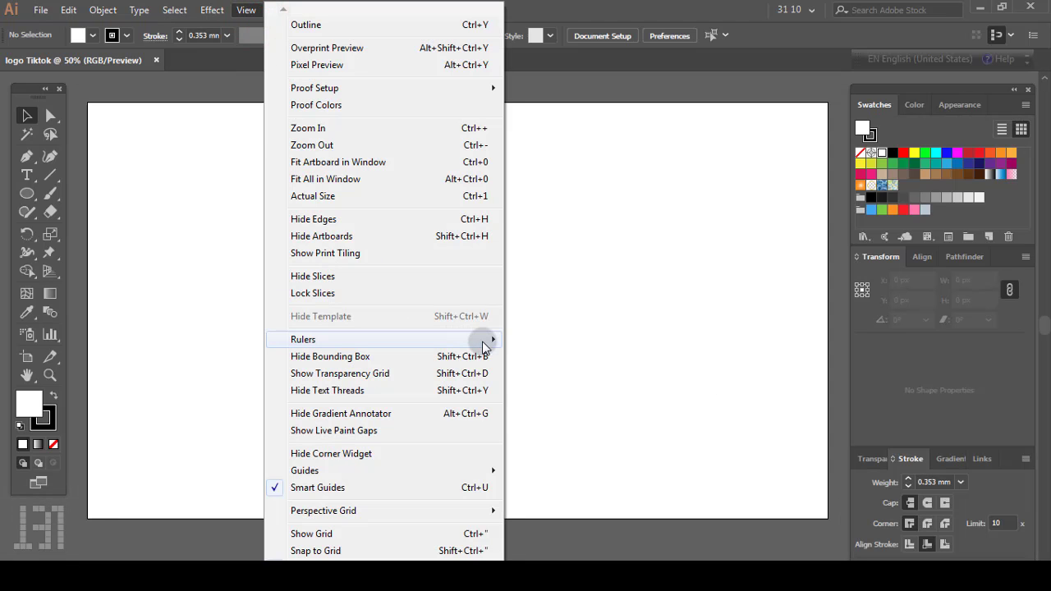
mouse_move(483, 339)
left_click(523, 341)
Draw a 300 px circle and move it to the artboard's lower middle, at about X 917 px, Y 788 px
key("l")
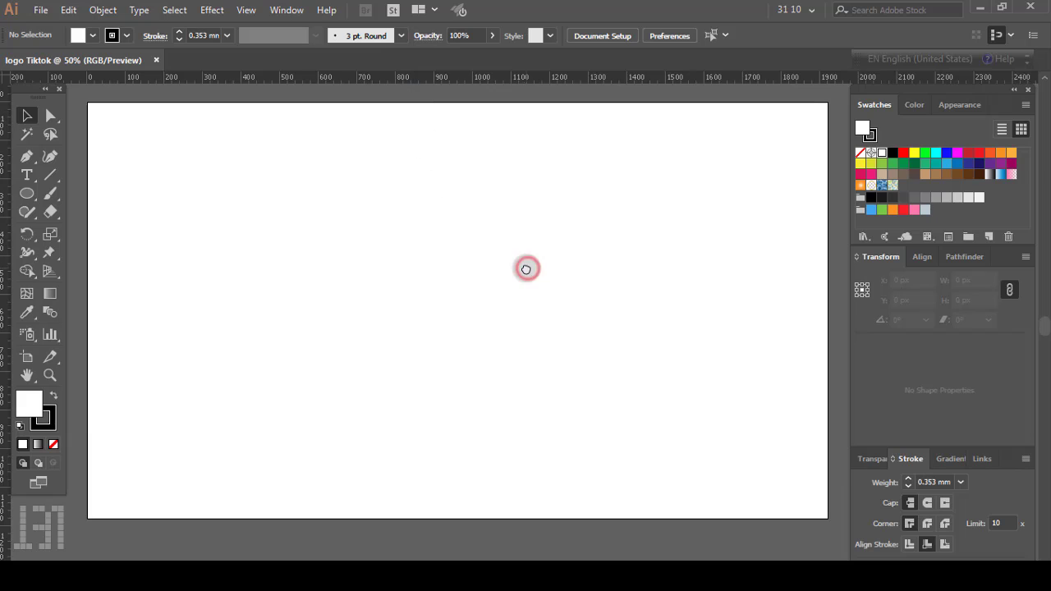
left_click(438, 396)
left_click(140, 61)
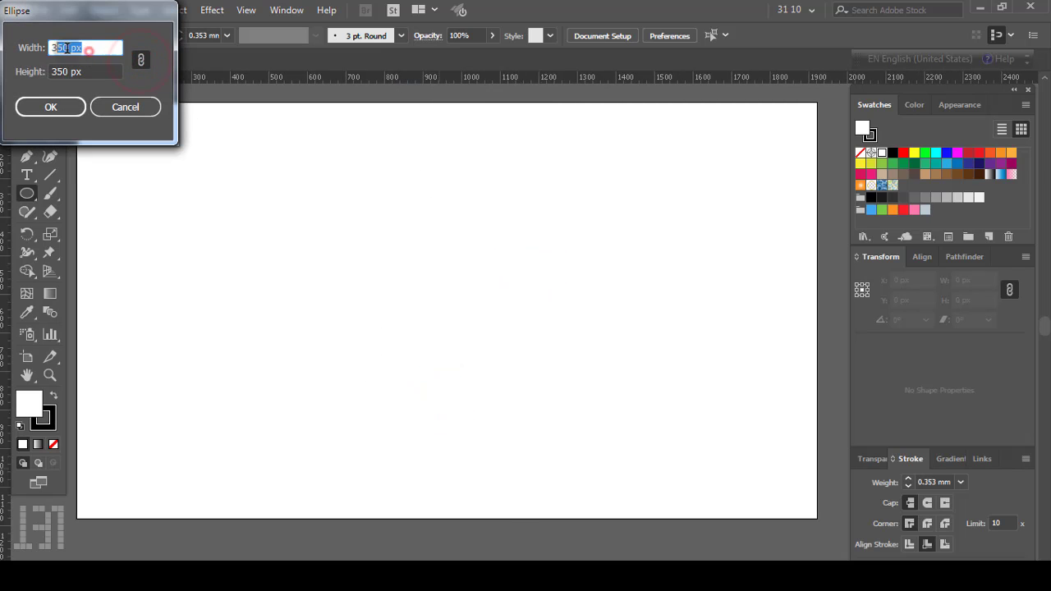
type("300")
left_click(50, 108)
key("v")
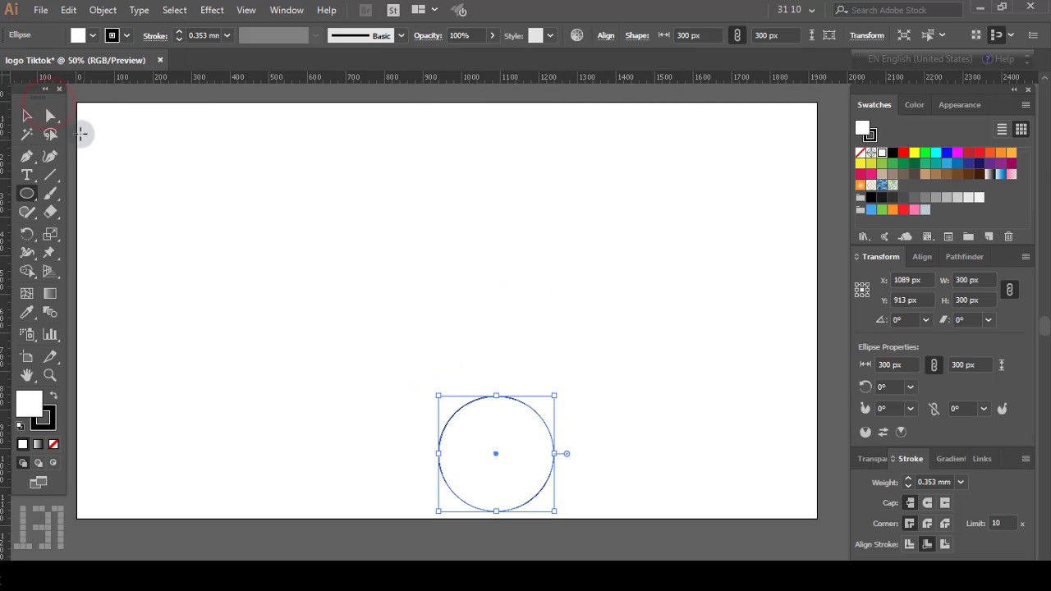
left_click_drag(527, 405, 461, 356)
left_click(517, 432)
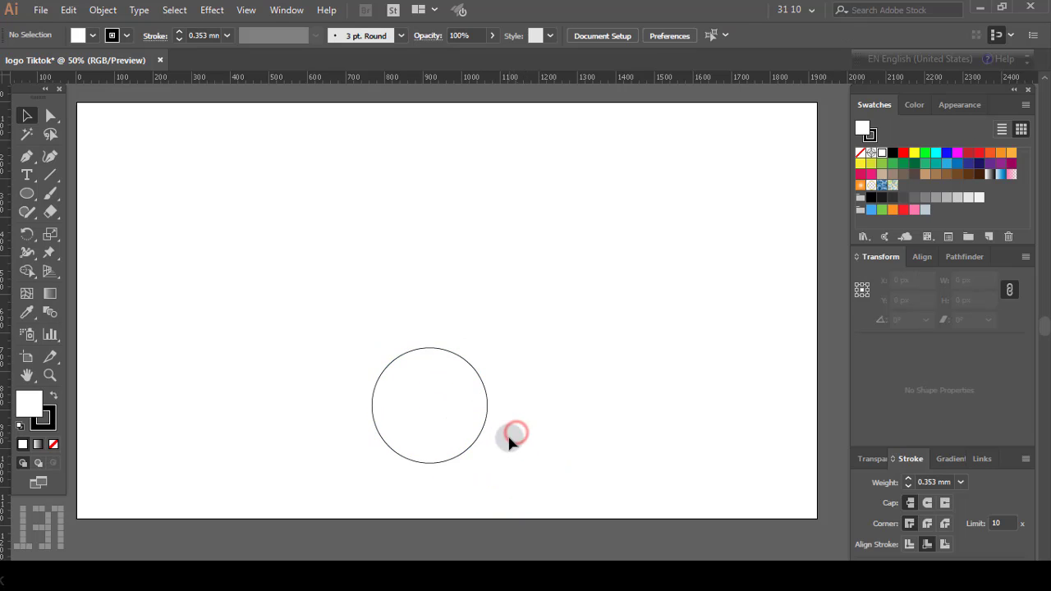
Place a vertical guide at the 300 px circle's right edge
scroll(503, 436, "up", 2)
key("space")
left_click_drag(500, 412, 536, 444)
scroll(536, 444, "down", 1)
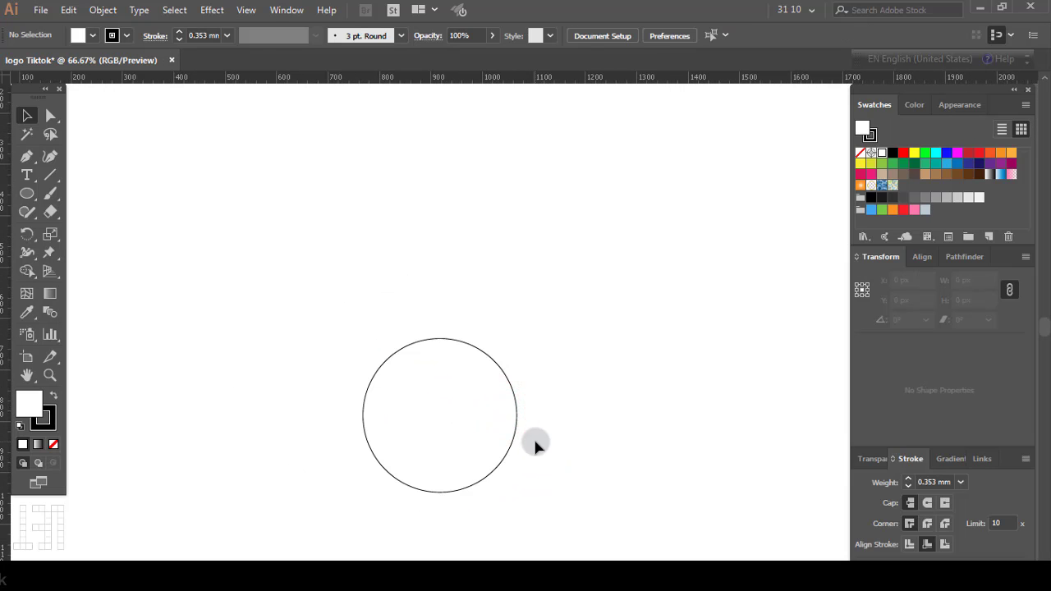
left_click(252, 10)
left_click(263, 428)
left_click_drag(3, 405, 517, 349)
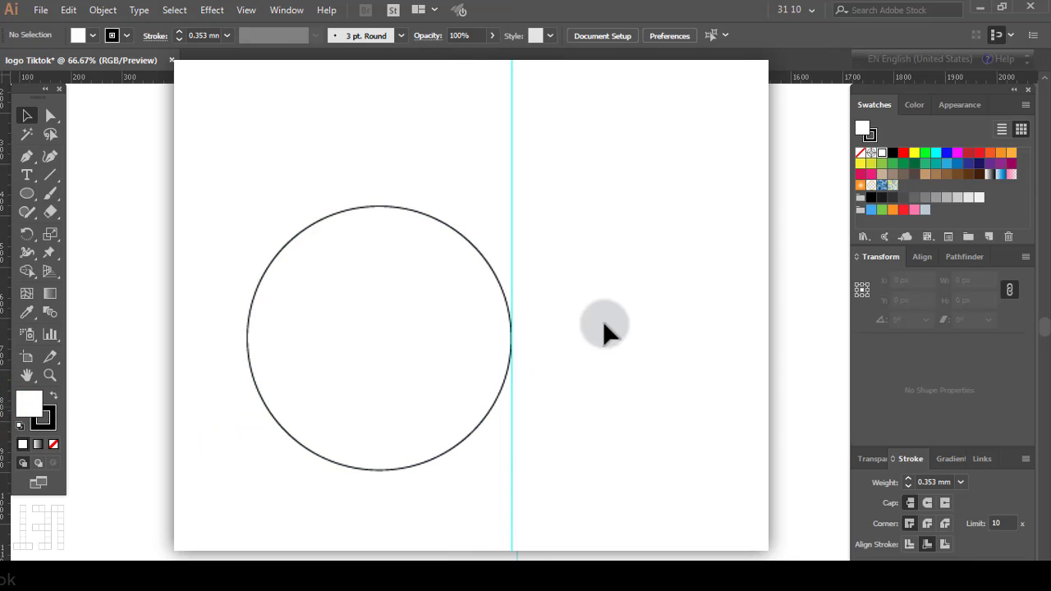
Make a concentric copy of the circle scaled uniformly to 45% and place a vertical guide at the copy's right edge
left_click(412, 345)
left_click(50, 236)
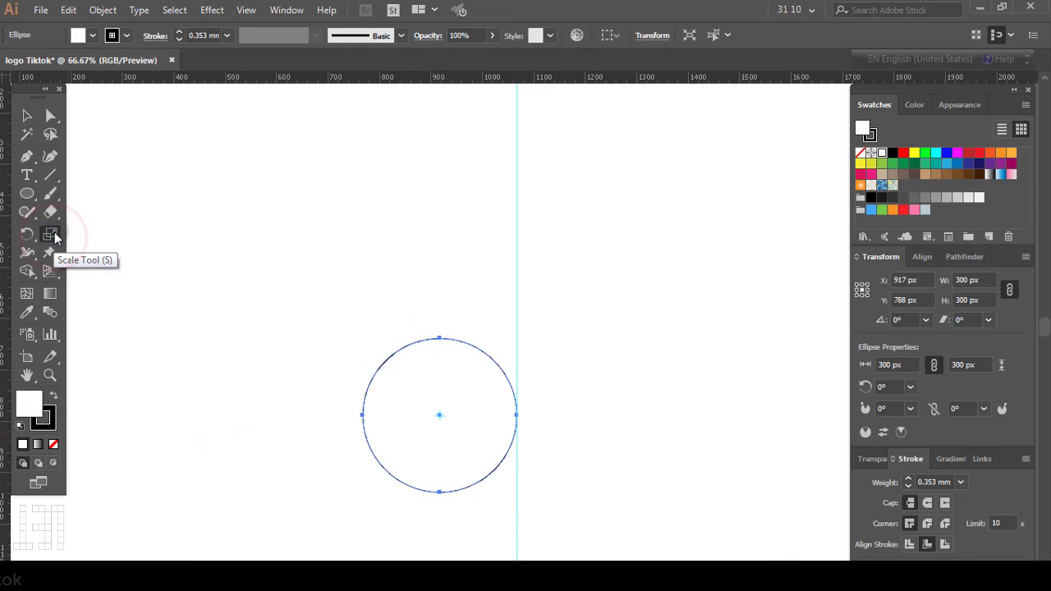
key("Return")
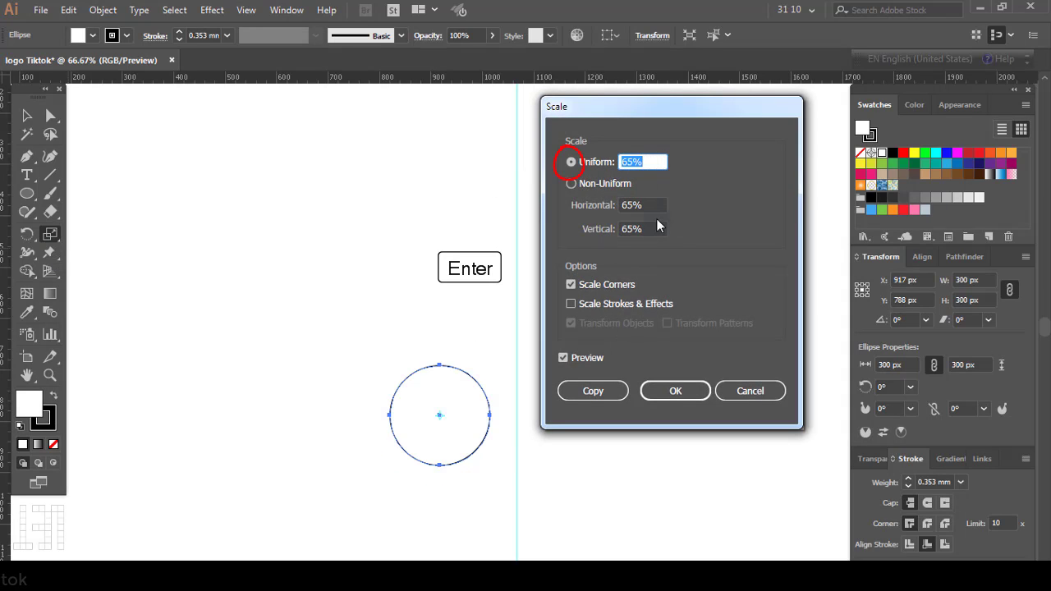
type("45")
left_click(593, 391)
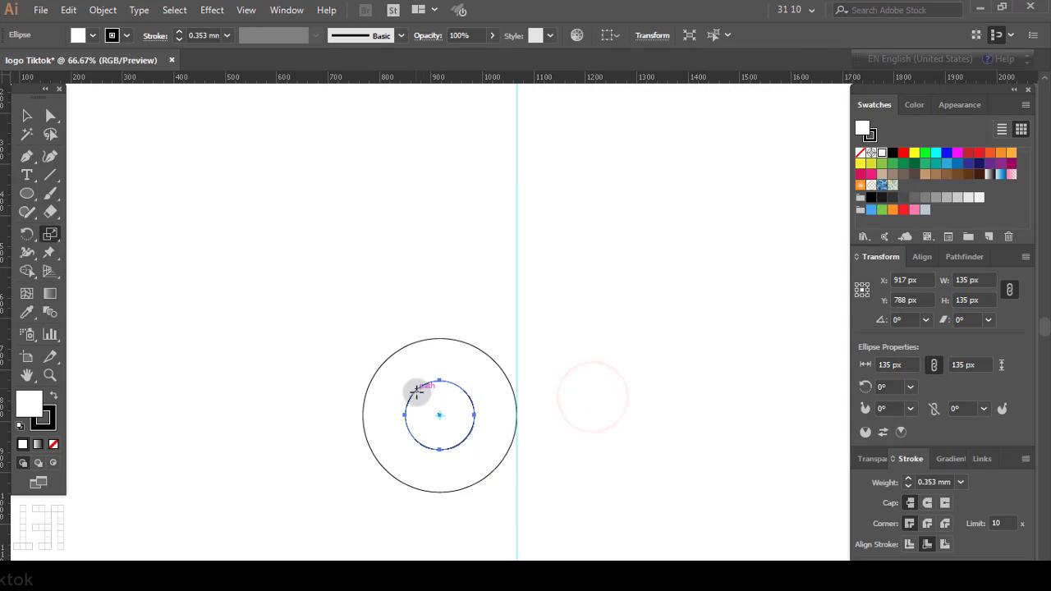
key("v")
left_click_drag(2, 290, 476, 406)
Make a concentric copy of the 300 px circle scaled uniformly to 60%
left_click(500, 367)
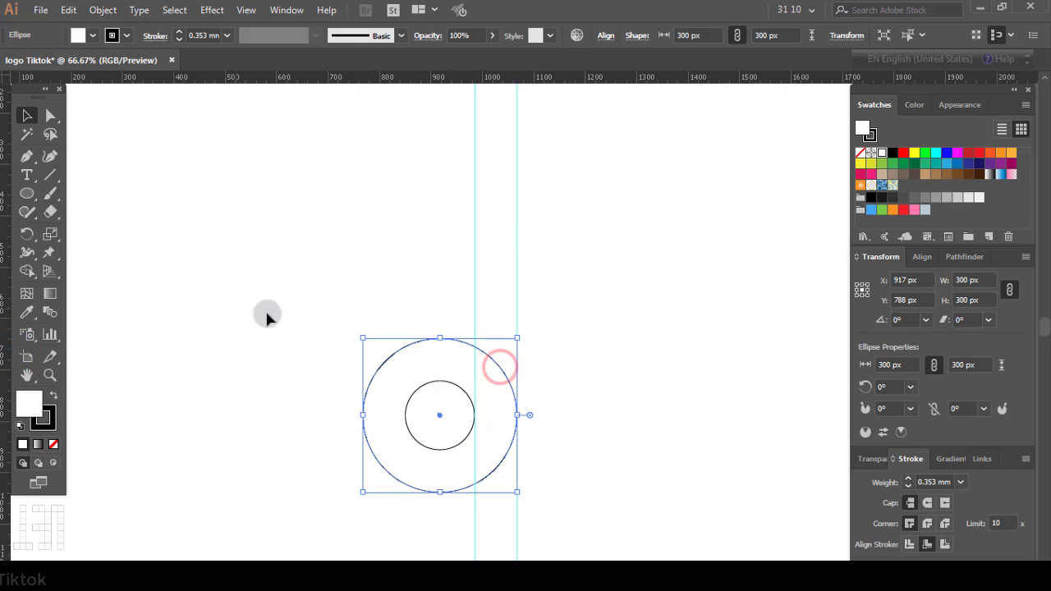
double_click(50, 235)
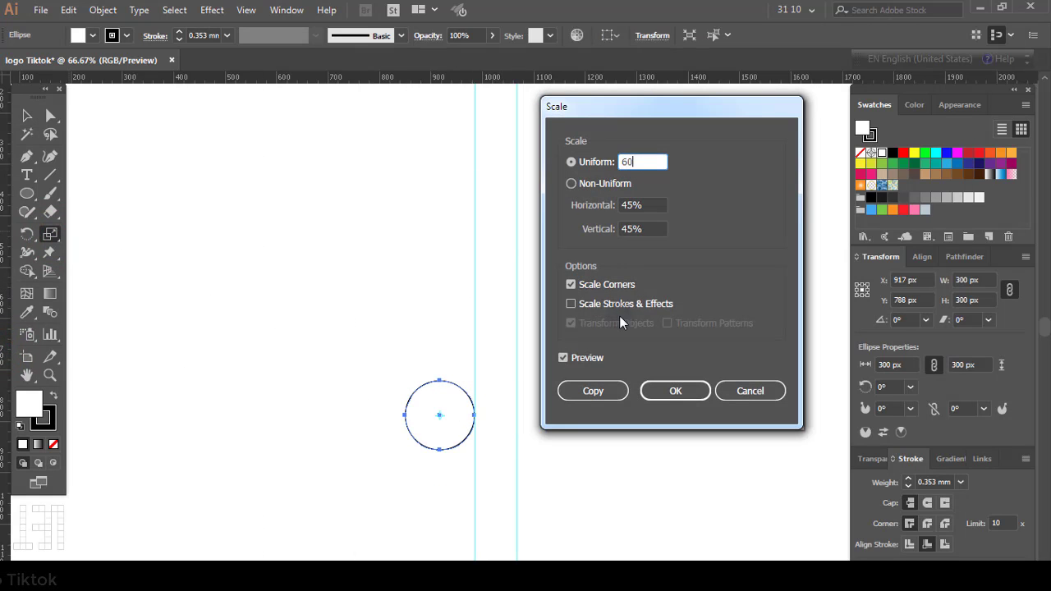
left_click(602, 389)
key("v")
left_click(597, 388)
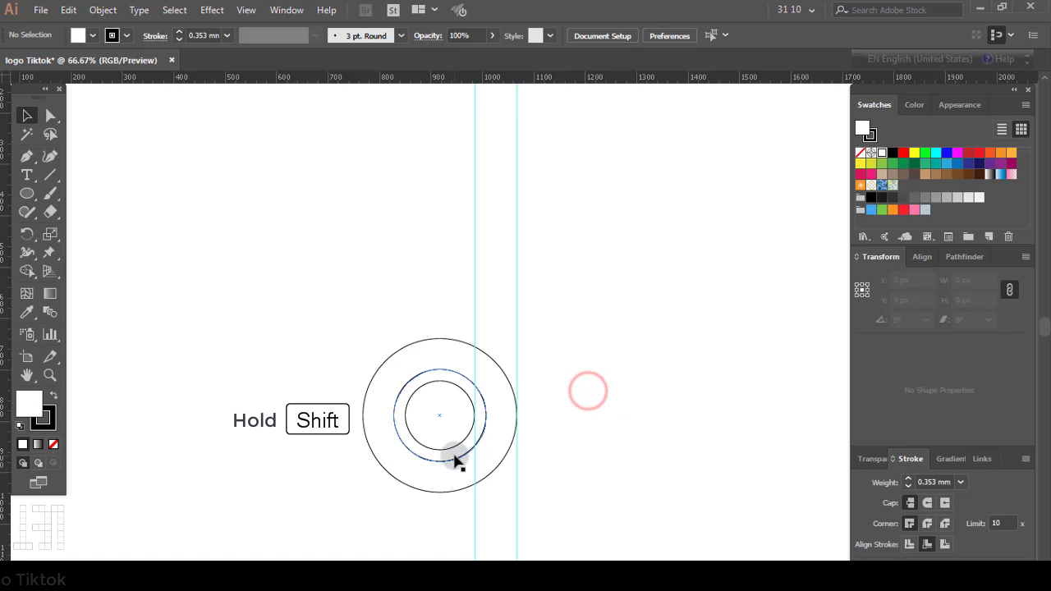
Duplicate the 180 px circle straight up so it rests on top of the 300 px circle, and place a horizontal guide at its top edge
left_click_drag(452, 457, 461, 341)
left_click_drag(463, 79, 440, 245)
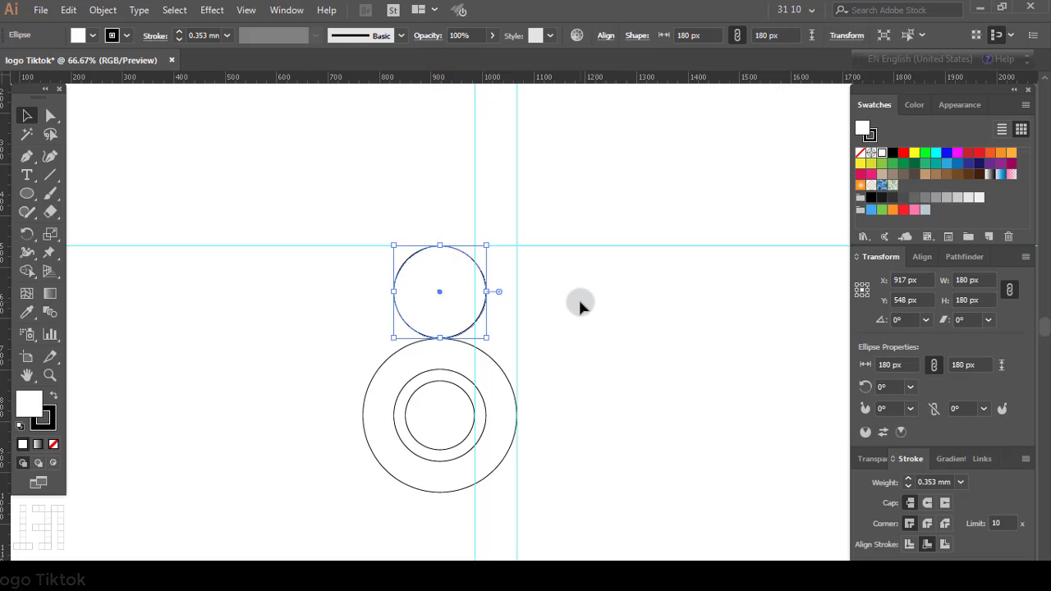
left_click(580, 299)
Place a horizontal guide through the centre of the 300 px circle
left_click(492, 358)
left_click_drag(451, 80, 526, 415)
left_click(587, 371)
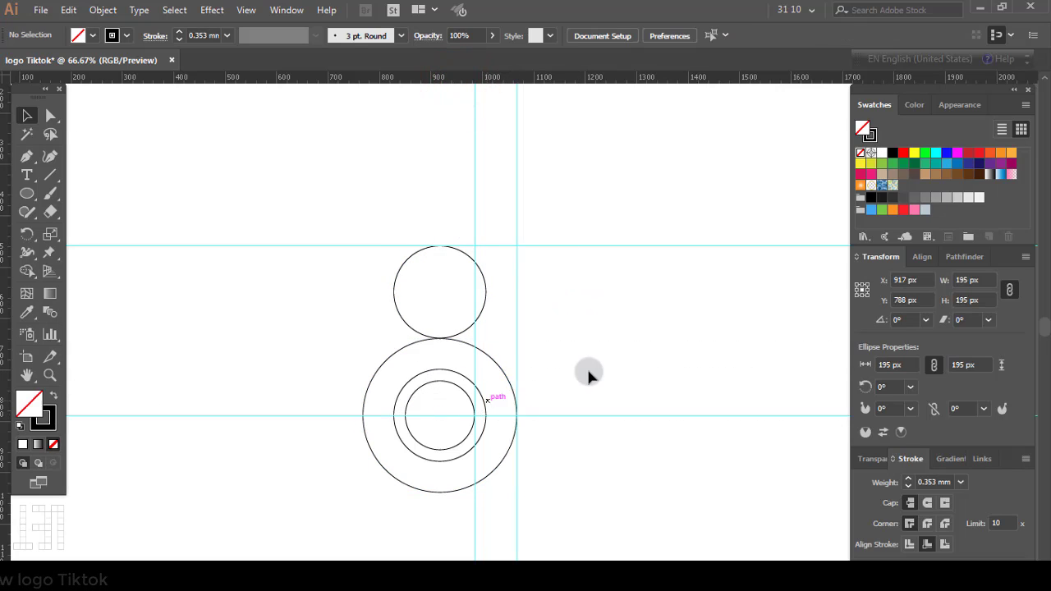
Make a concentric copy of the 300 px circle scaled uniformly to 125%
left_click(502, 373)
left_click(50, 235)
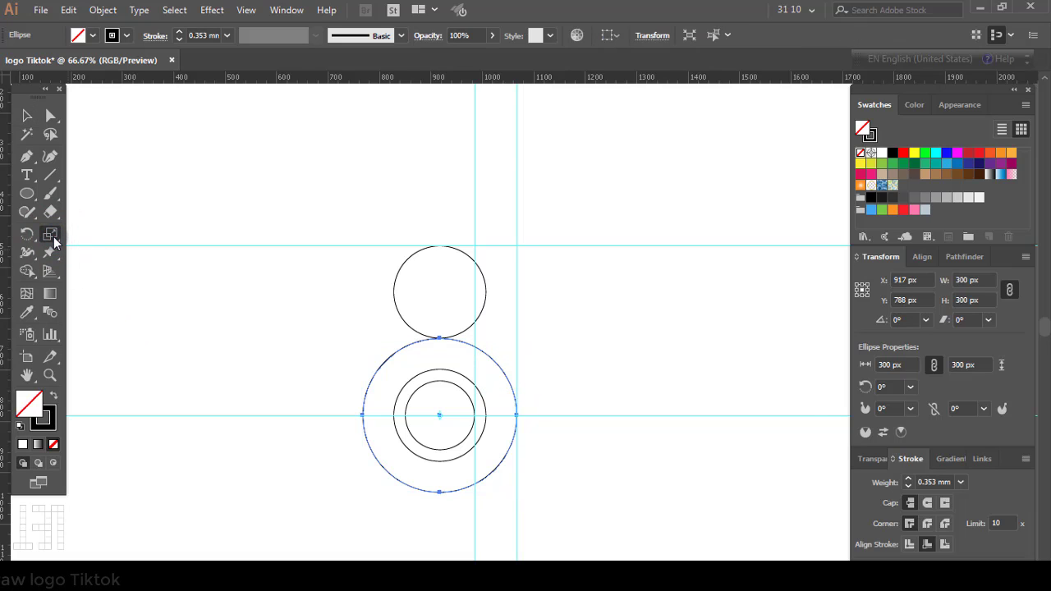
double_click(50, 235)
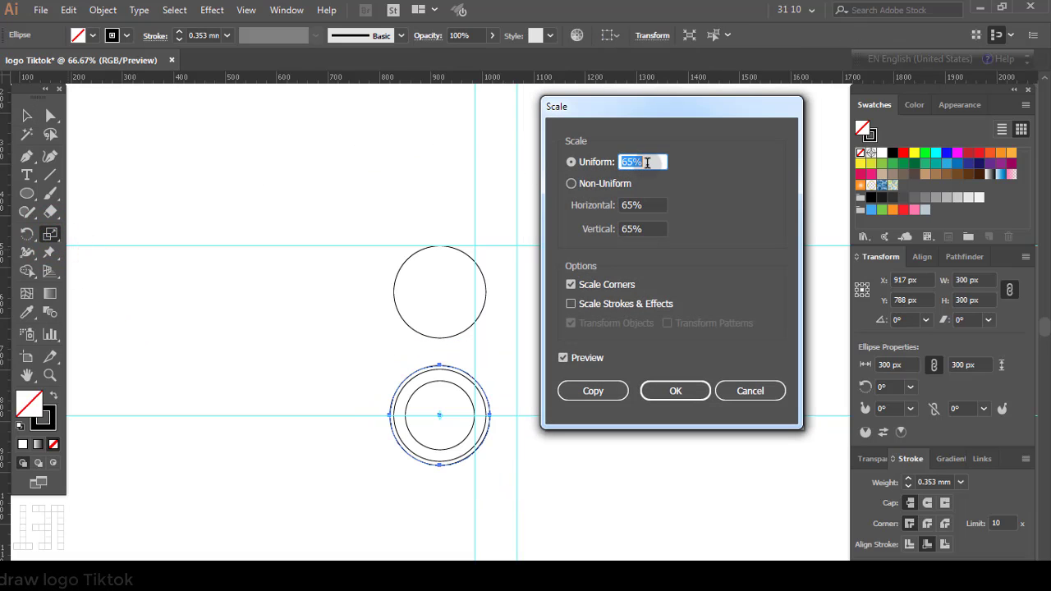
left_click(584, 389)
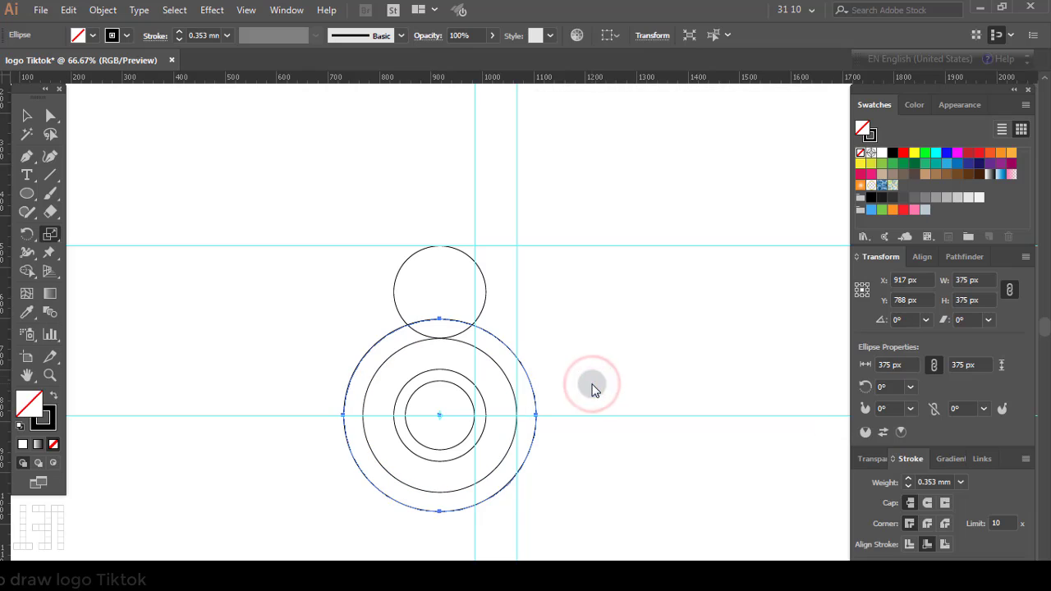
key("v")
left_click(575, 370)
Centre the 375 px circle on the upper horizontal guide with its left edge on the first vertical guide, and add a vertical guide through its centre
left_click_drag(532, 379, 662, 212)
left_click(685, 267)
left_click(661, 287)
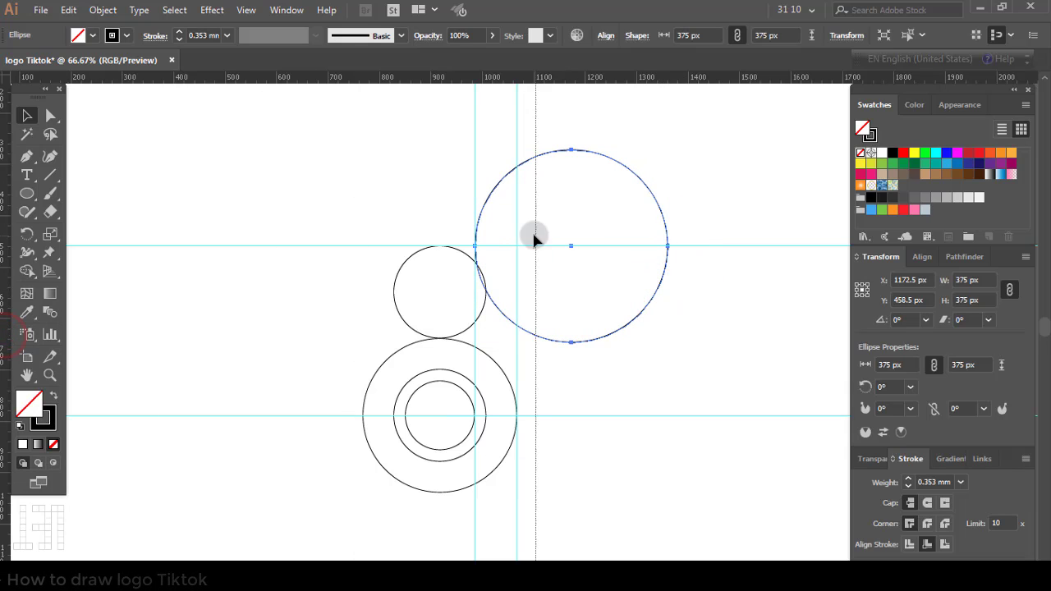
left_click(701, 322)
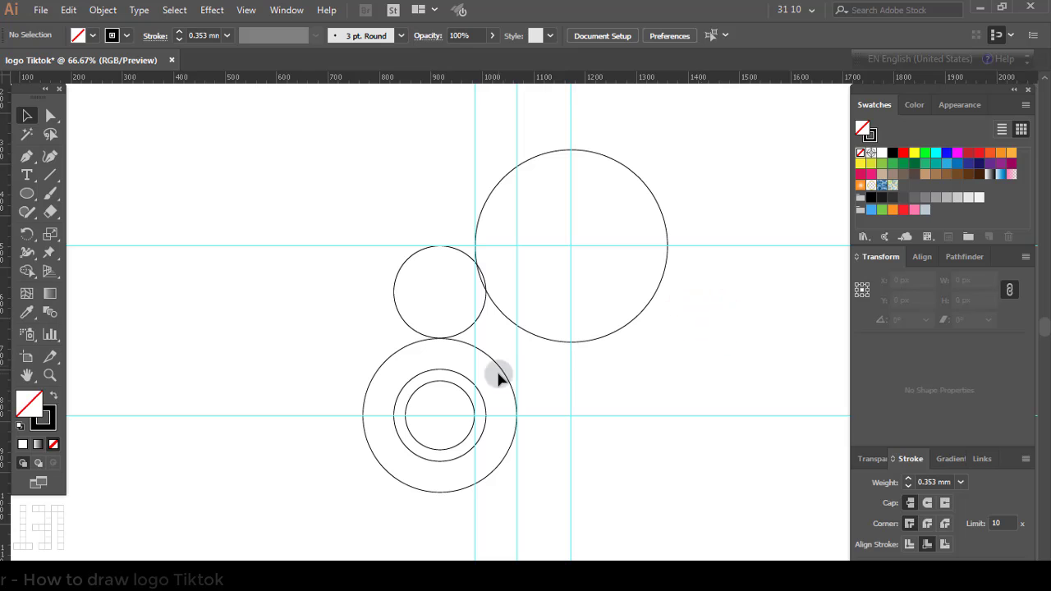
Make a 75% scaled copy of the 300 px circle and centre it inside the 375 px circle
left_click(503, 371)
double_click(51, 234)
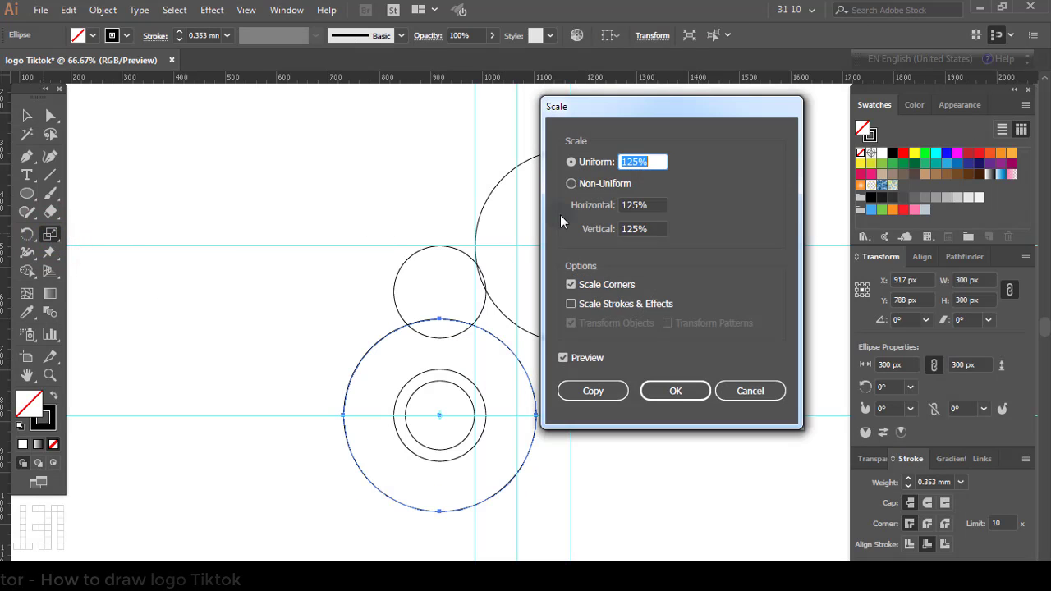
left_click(593, 391)
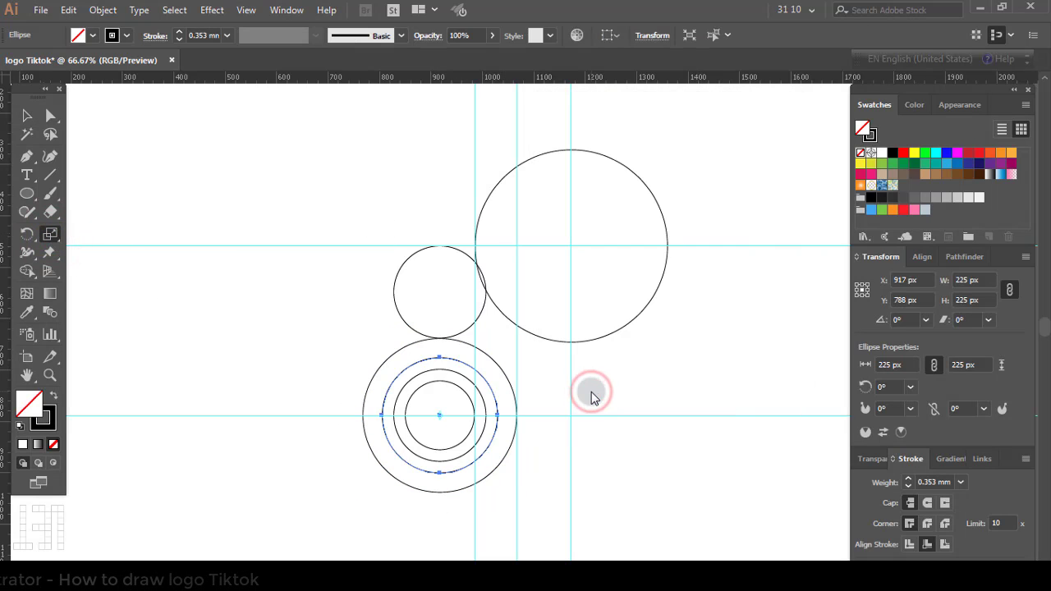
key("v")
left_click_drag(499, 414, 630, 236)
left_click(698, 198)
Make a concentric copy of the 300 px circle scaled uniformly to 15%
left_click(500, 369)
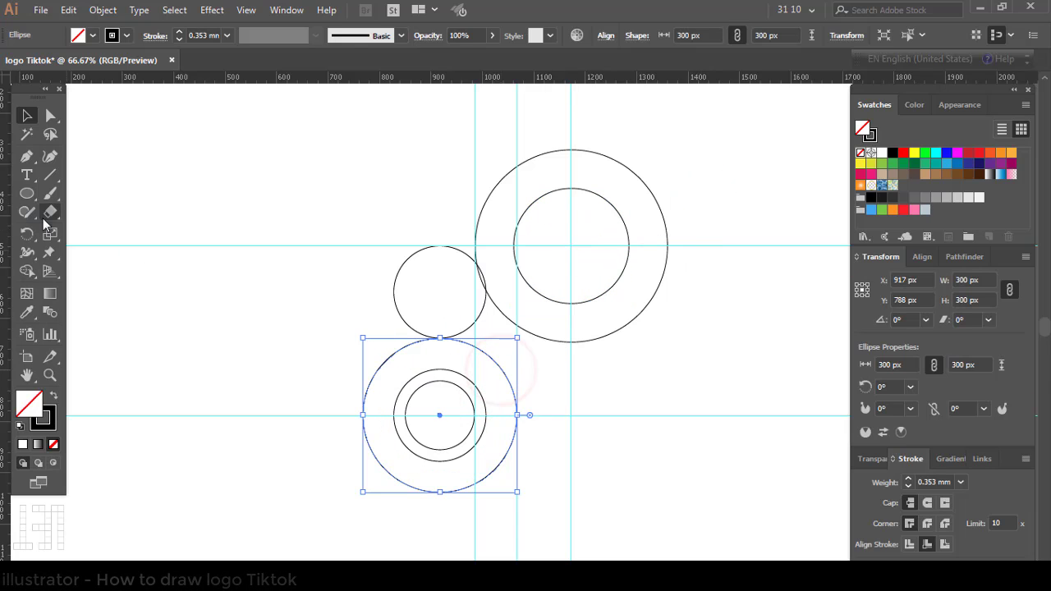
double_click(50, 235)
type("15")
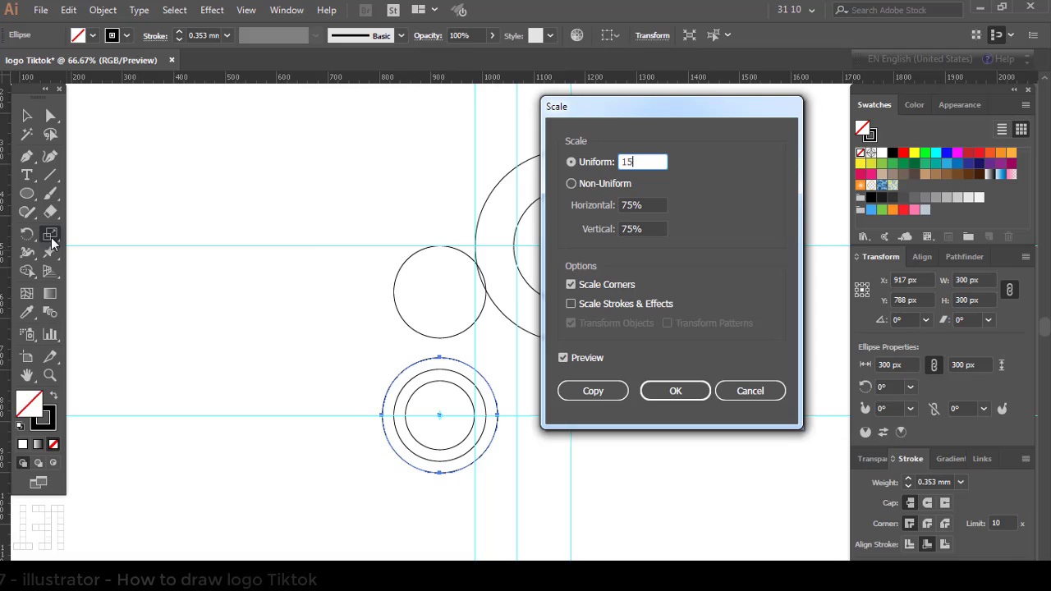
left_click(599, 393)
key("v")
left_click(601, 393)
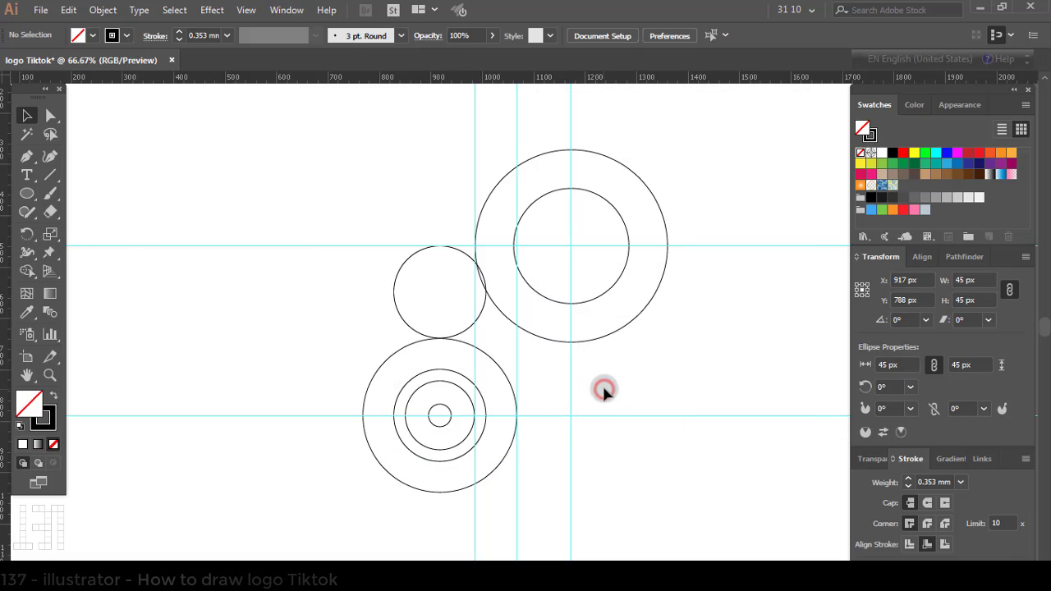
Move the 45 px circle against the inside right edge of the 135 px circle and place a vertical guide at its left edge
left_click_drag(447, 424, 469, 427)
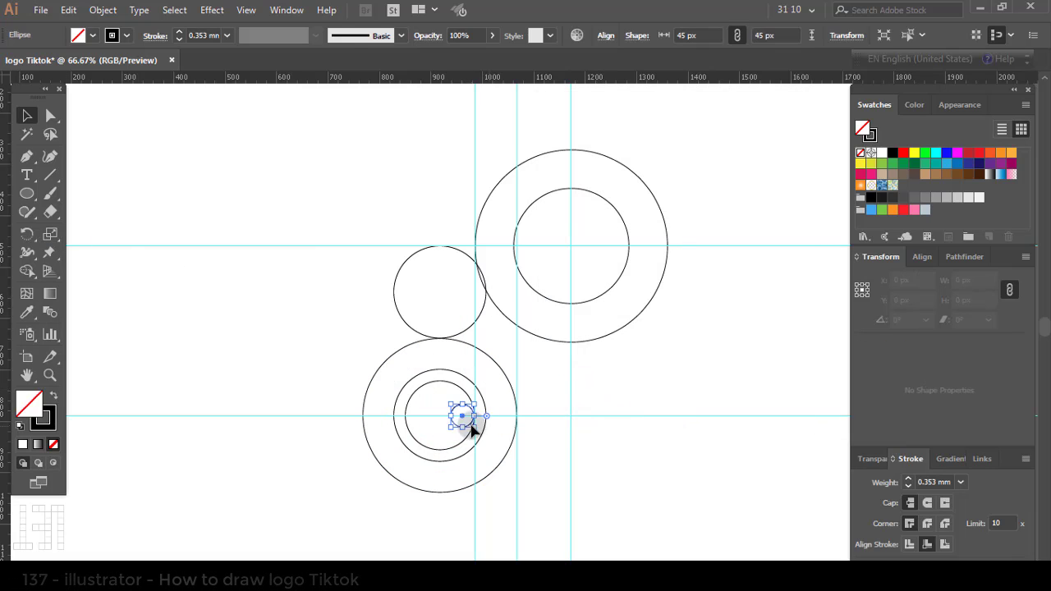
left_click(608, 447)
left_click_drag(5, 506, 450, 416)
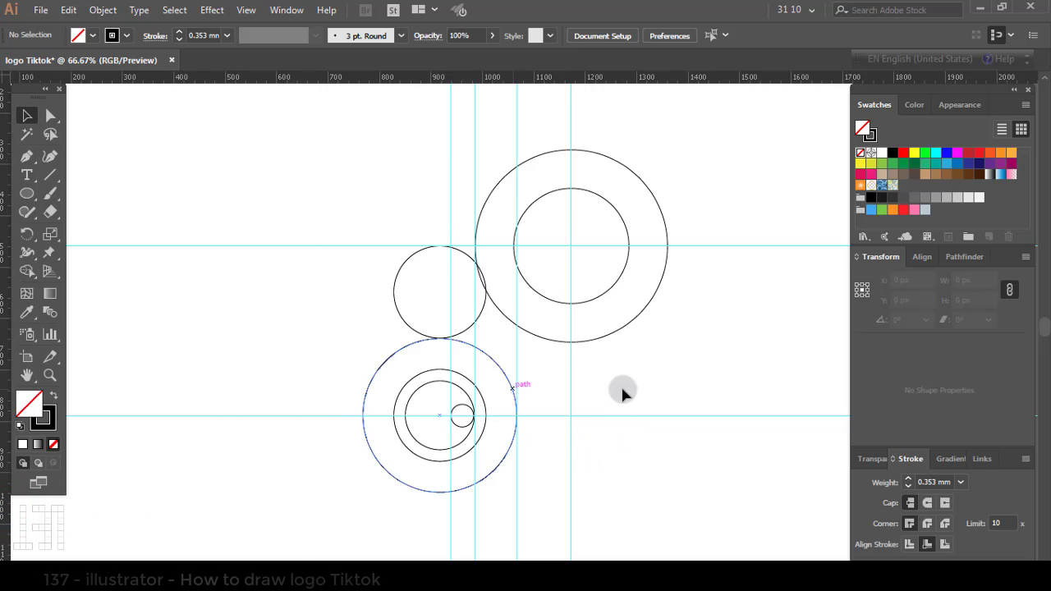
Delete both 180 px circles, the concentric one and the one resting on the 300 px circle
left_click(483, 398)
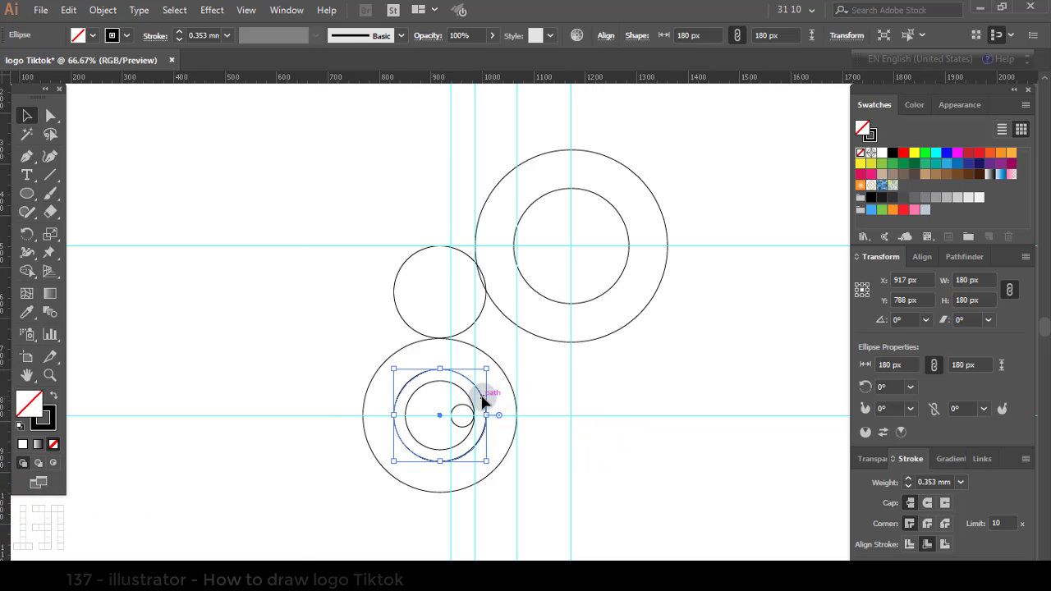
key("Delete")
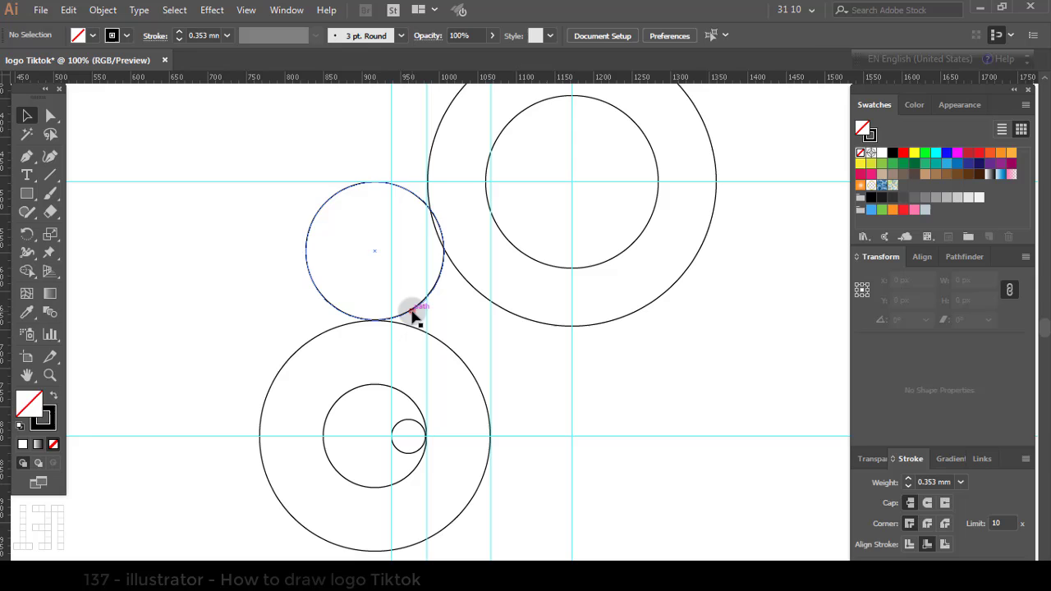
left_click(412, 314)
key("Delete")
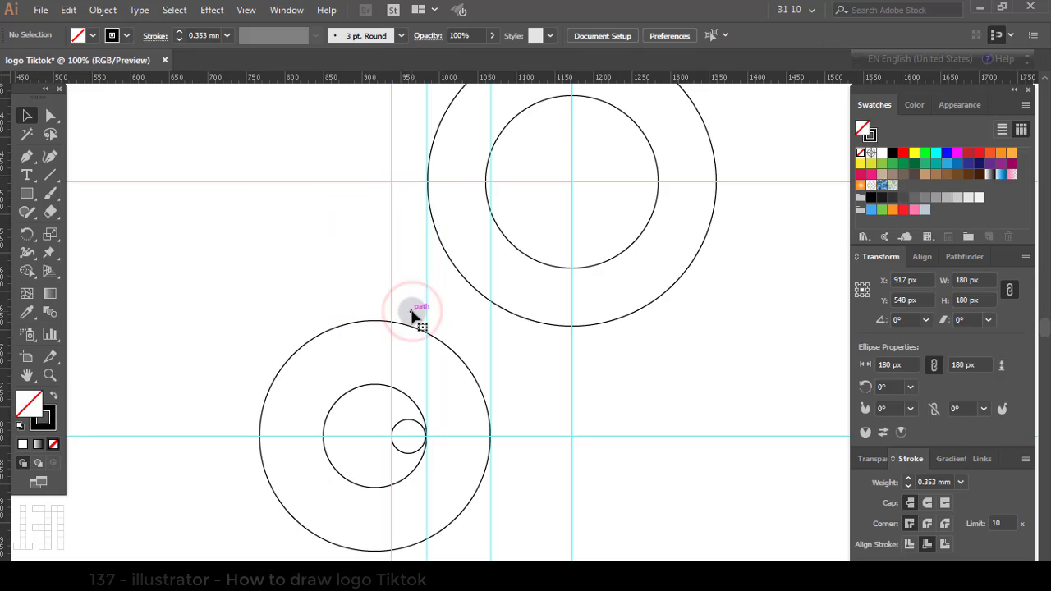
Draw a horizontal line about 570 px long and a vertical line about 503 px long along the guides through the upper circles' centre
left_click(51, 174)
left_click_drag(349, 181, 746, 194)
left_click_drag(598, 188, 600, 277)
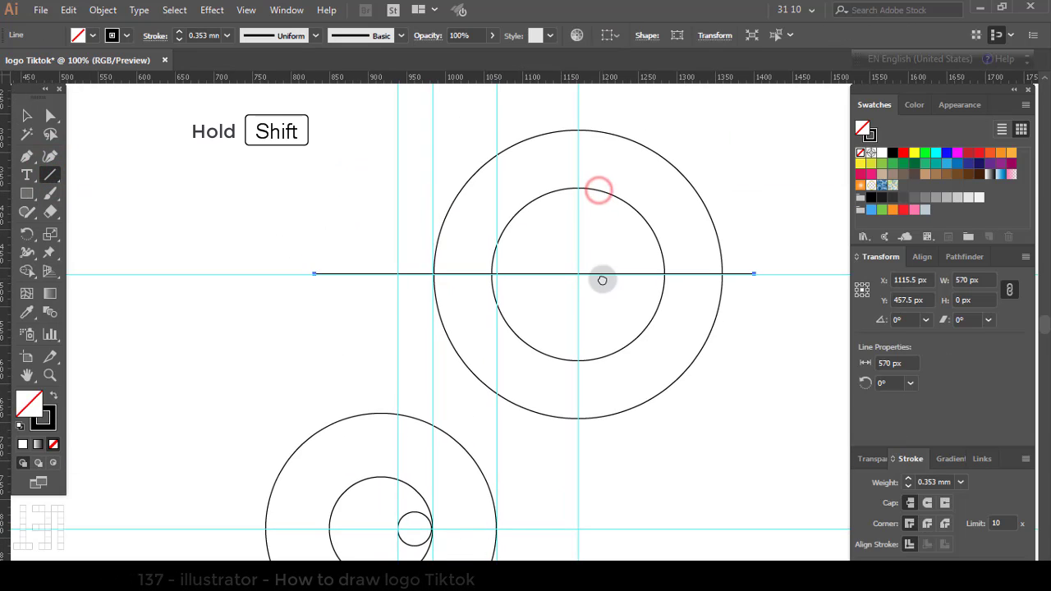
left_click_drag(579, 107, 590, 498)
Draw a vertical line about 431 px long through the lower circles, along the guide at the smallest circle's left edge
left_click_drag(650, 488, 671, 341)
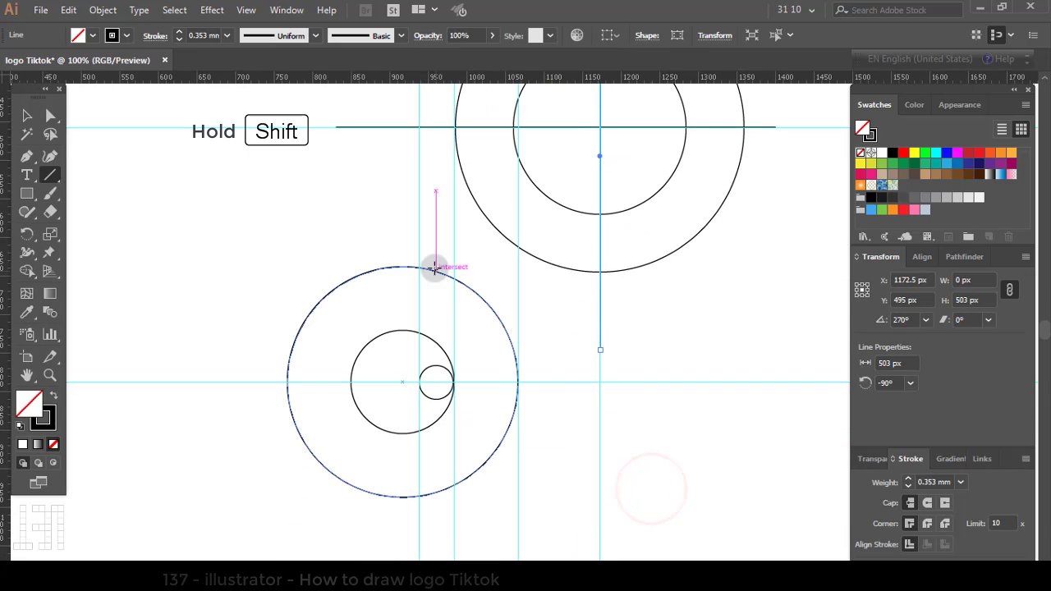
left_click_drag(419, 194, 419, 523)
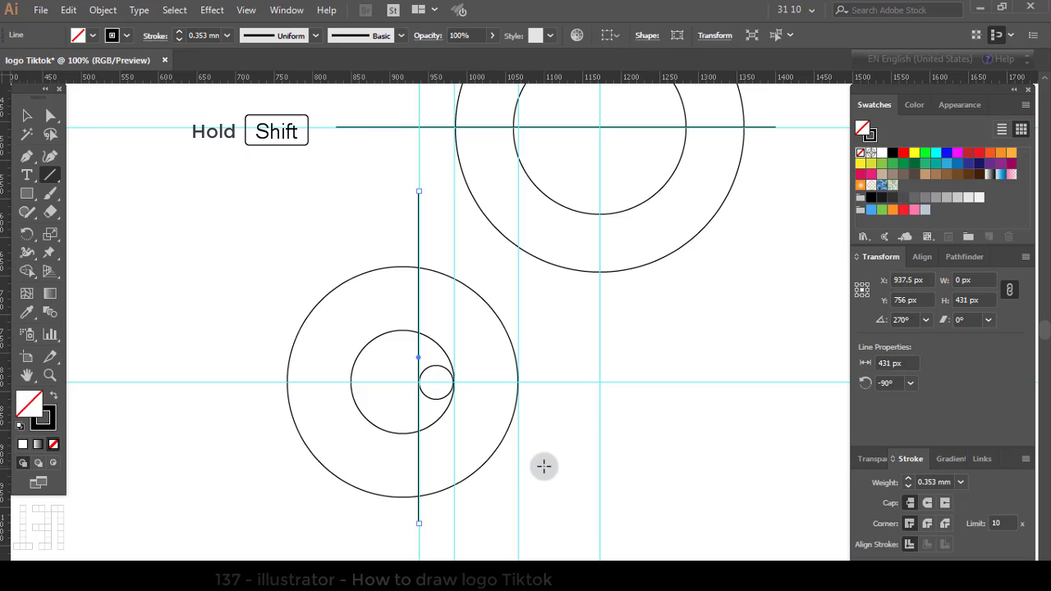
Draw a vertical line through the lower circles, along the guide at the smallest circle's right edge
left_click_drag(576, 242, 600, 315)
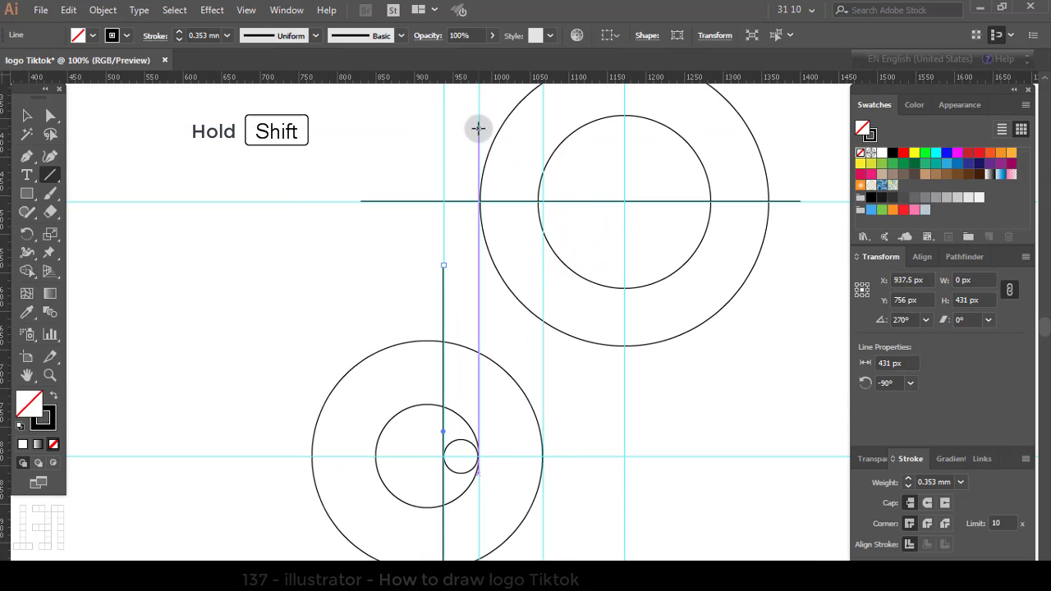
left_click_drag(479, 128, 477, 478)
left_click_drag(583, 337, 562, 401)
key("v")
left_click(561, 398)
left_click_drag(442, 301, 505, 306)
left_click(532, 421)
left_click_drag(535, 448, 548, 367)
left_click(518, 435)
key("Delete")
Draw a horizontal line through the lower circles' centre and a vertical line along the guide at the 300 px circle's right edge
left_click(50, 175)
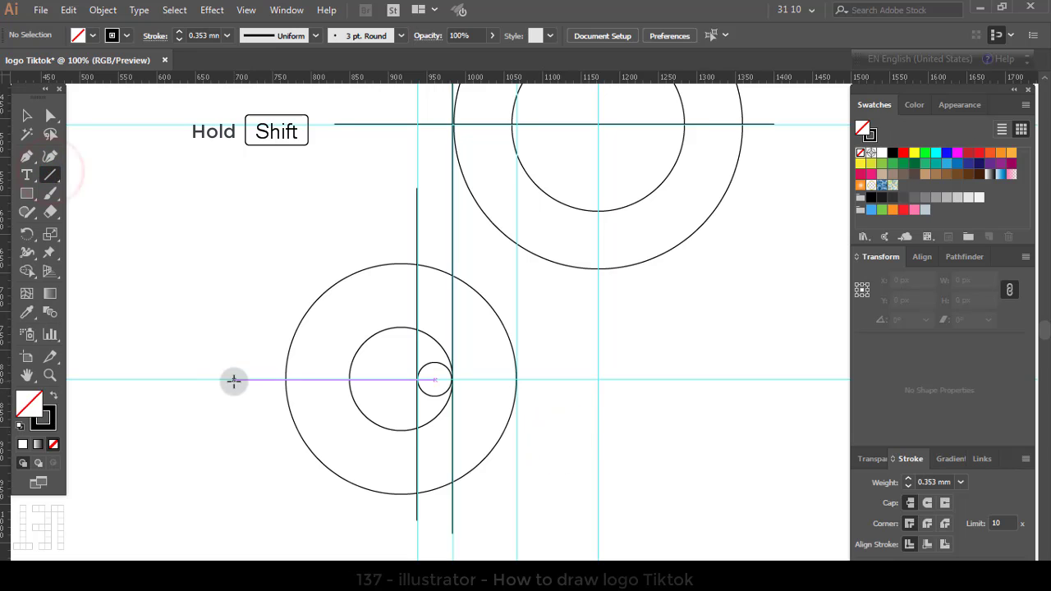
left_click_drag(234, 379, 555, 379)
left_click(565, 438)
scroll(562, 434, "down", 1)
left_click_drag(575, 427, 596, 400)
Hide the guides and split all circles and lines into separate pieces with Pathfinder Divide
key("ctrl+;")
left_click_drag(378, 112, 756, 433)
left_click_drag(737, 359, 675, 399)
left_click(961, 257)
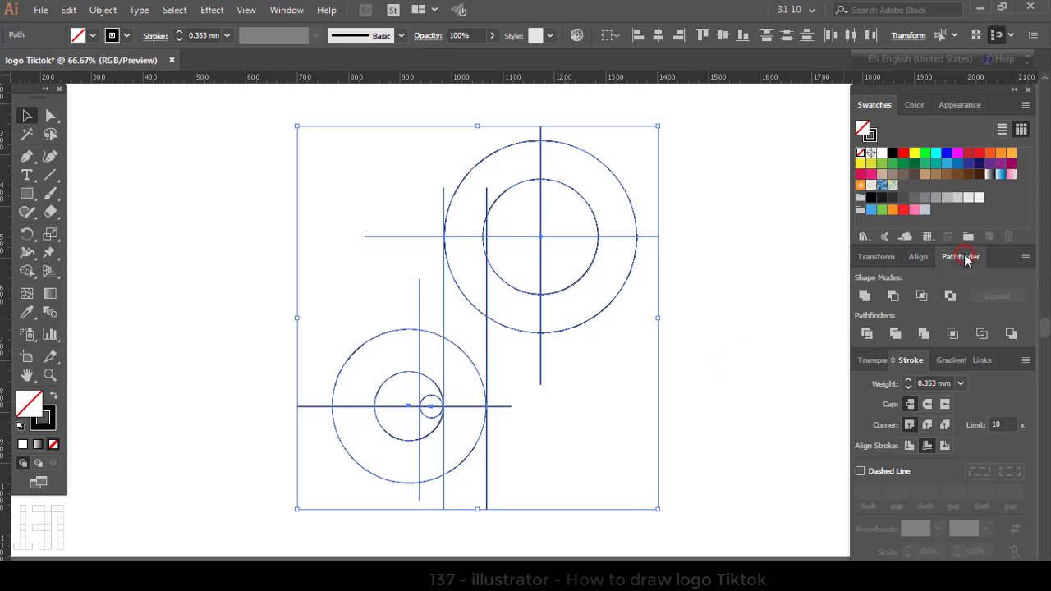
left_click(867, 334)
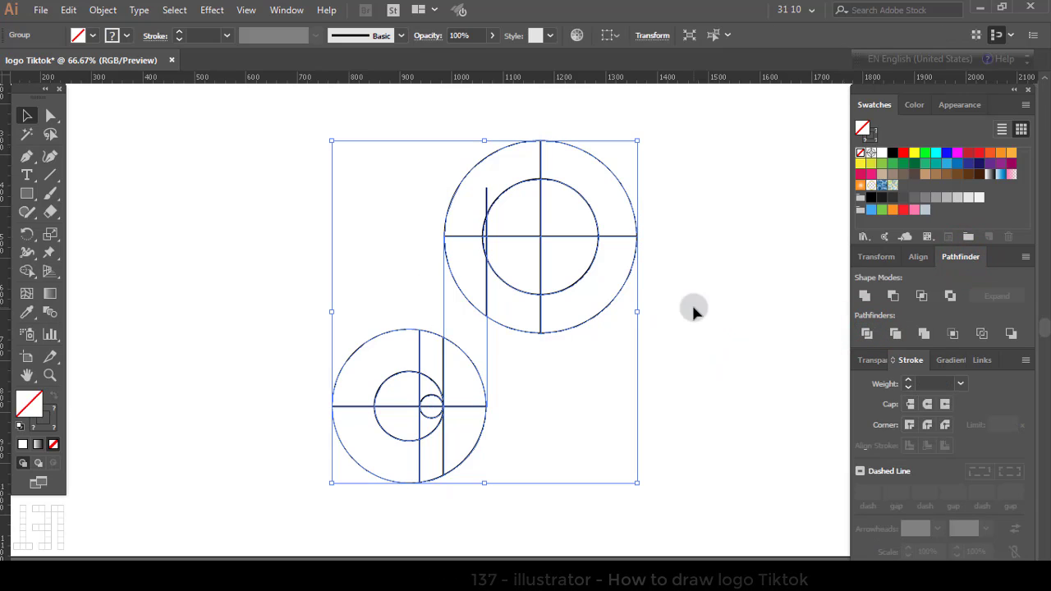
Apply the default white fill and black stroke to the divided group and ungroup it
left_click(21, 426)
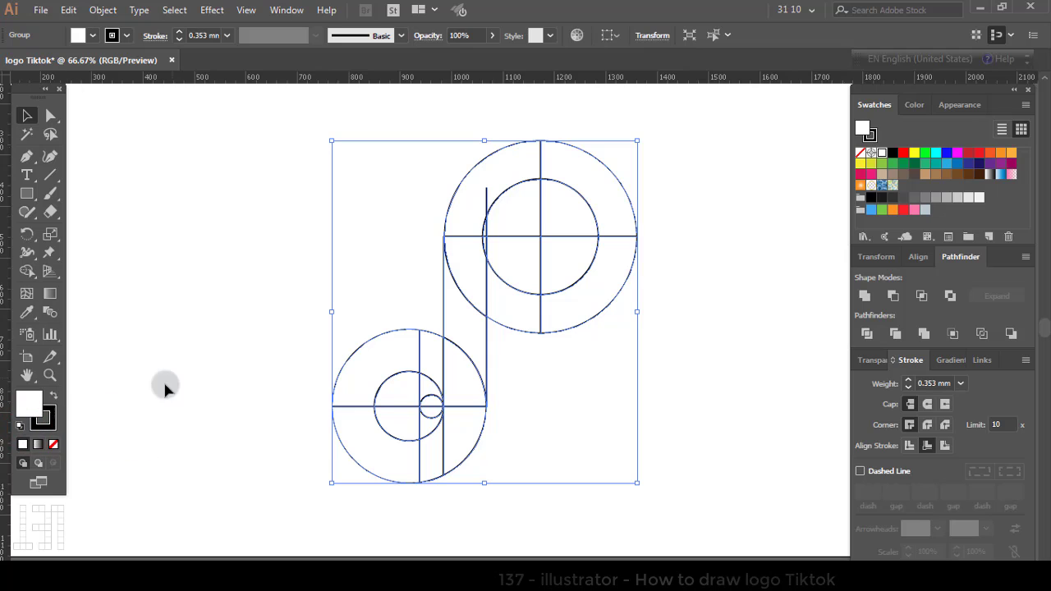
left_click(102, 10)
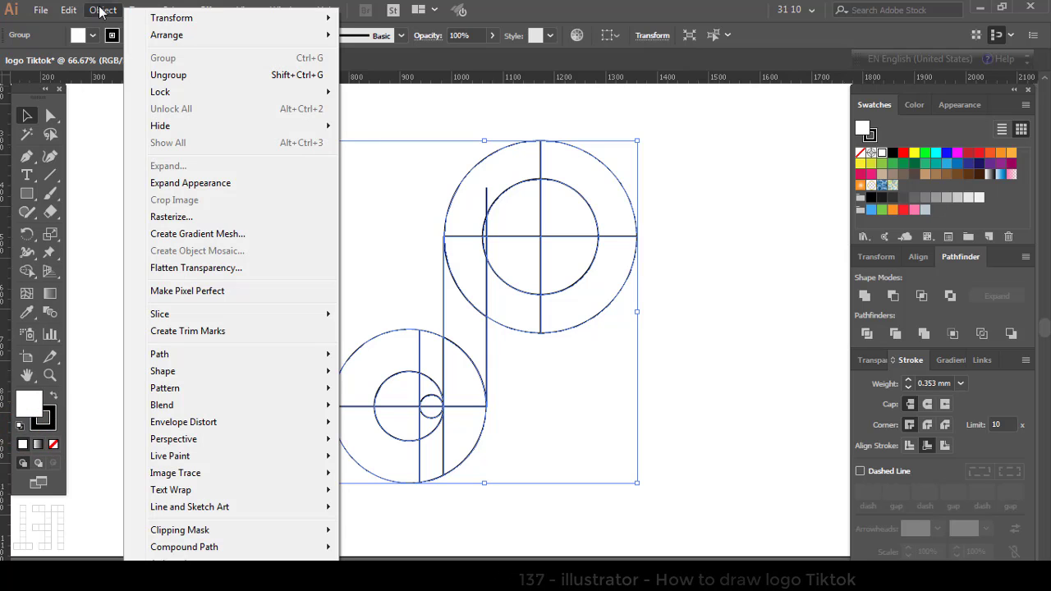
left_click(163, 74)
left_click(714, 320)
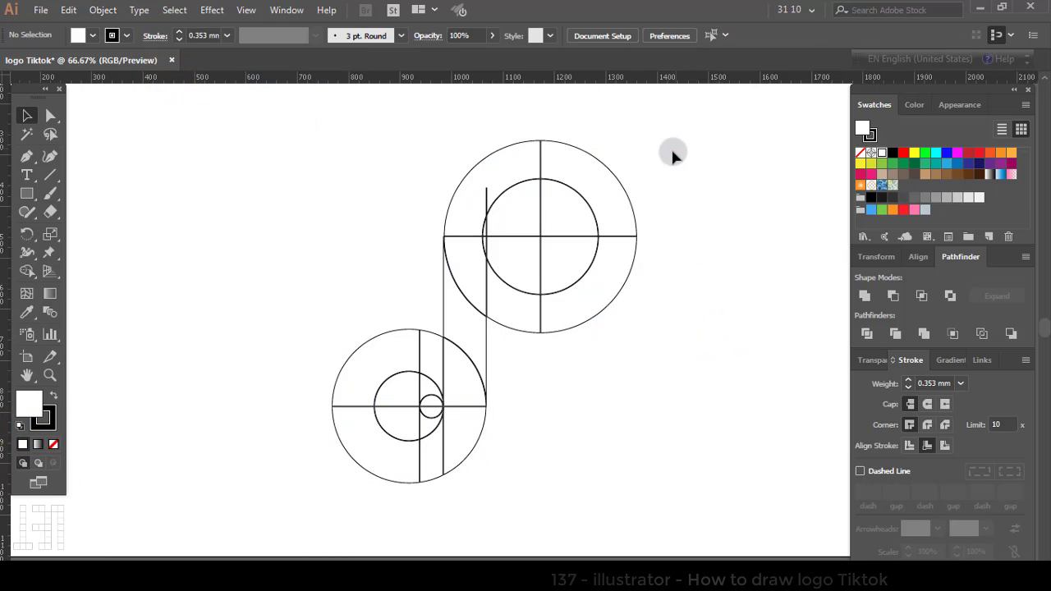
Delete the upper circles' pieces except the lower-left quarter ring, including the small sliver above the stem
left_click_drag(672, 149, 527, 259)
key("Delete")
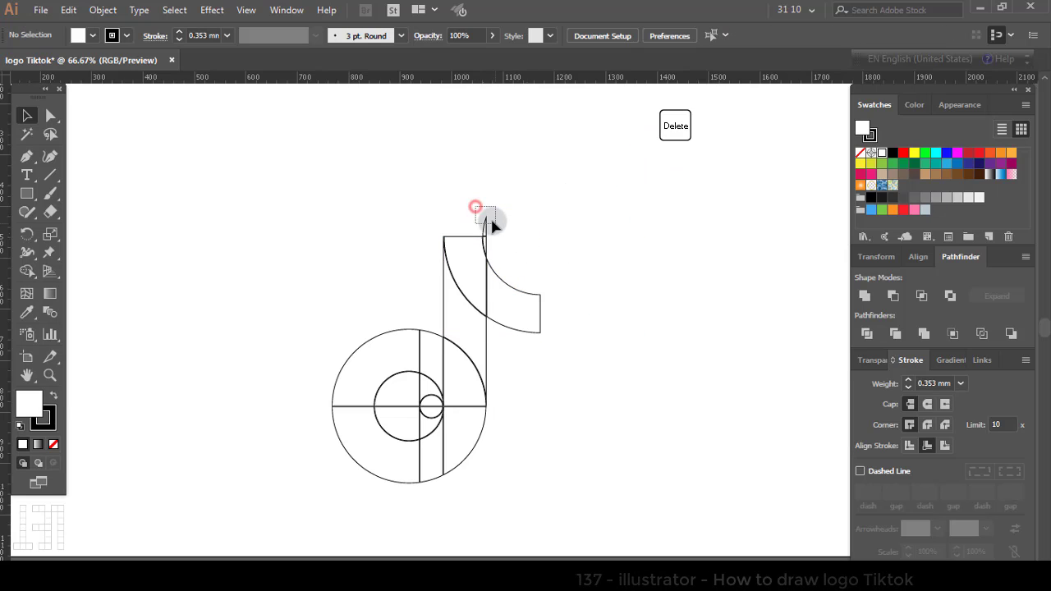
left_click_drag(491, 221, 501, 227)
key("Delete")
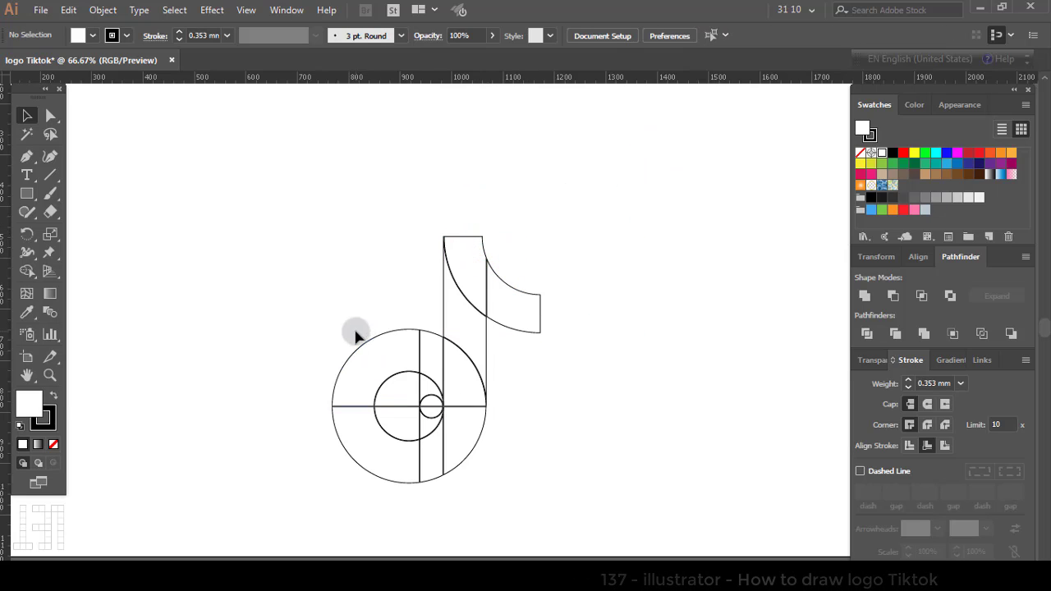
Delete the lower ring's top piece between the two vertical lines and all pieces inside the inner circle, including the smallest circle
left_click_drag(423, 314, 430, 468)
key("Delete")
key("Delete")
key("Delete")
key("Delete")
key("ctrl+plus")
key("ctrl+plus")
left_click(393, 414)
key("Delete")
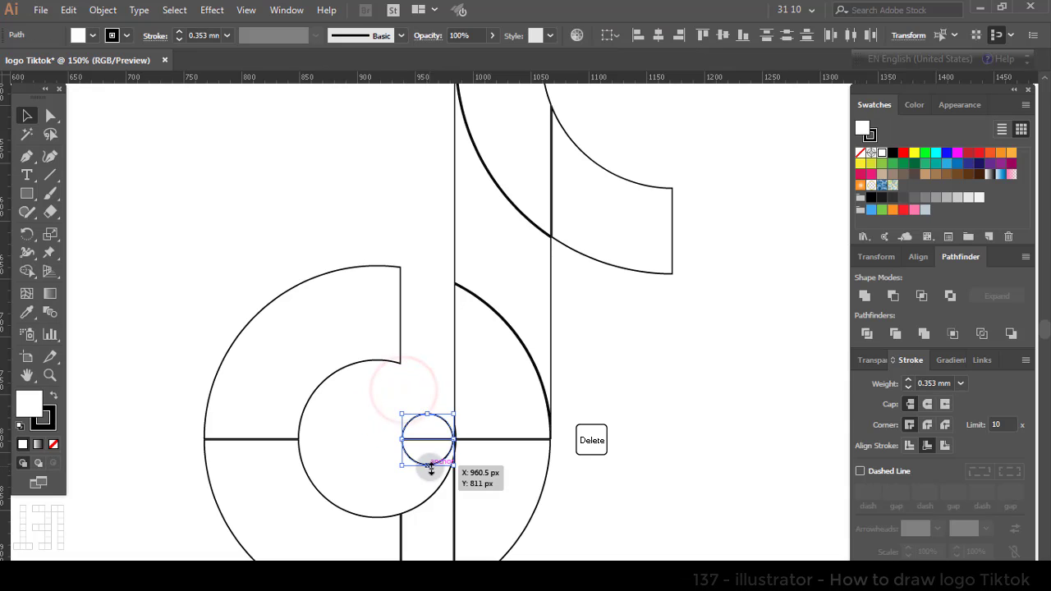
key("ctrl+minus")
key("ctrl+minus")
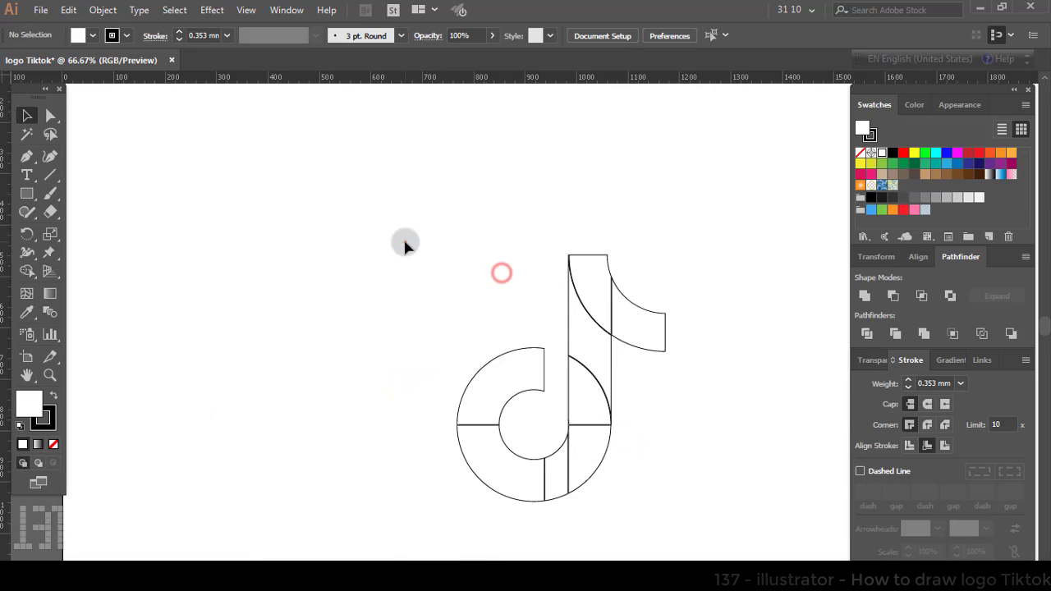
Unite all remaining pieces into a single musical note shape
left_click_drag(405, 243, 655, 500)
left_click(865, 296)
left_click(734, 382)
left_click_drag(729, 395, 656, 415)
Draw a circle spanning the gap between the hook's end and the stem, and scale it uniformly to about half its size
left_click(27, 193)
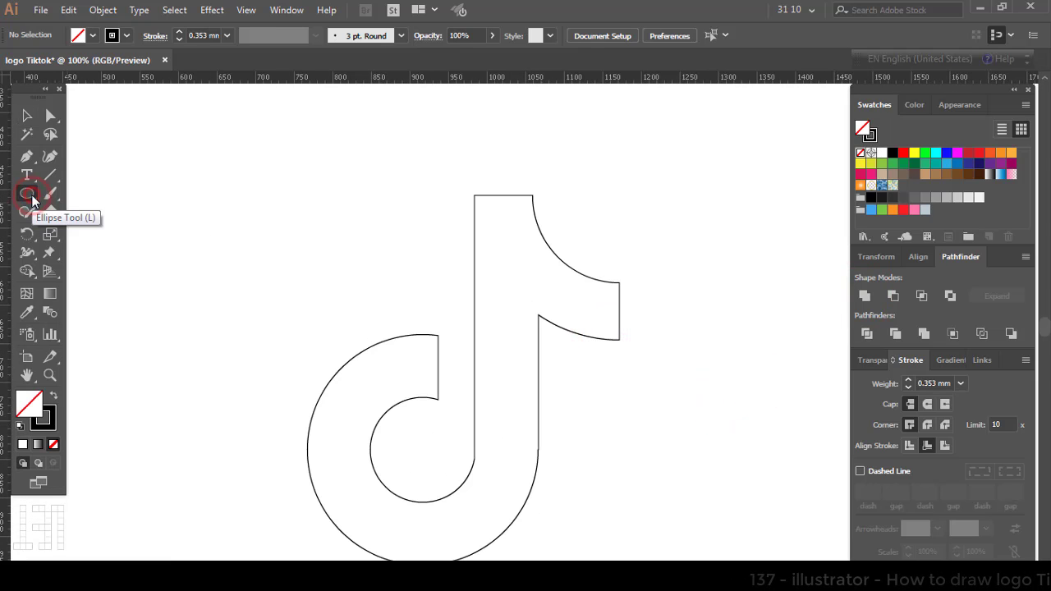
scroll(427, 396, "up", 5)
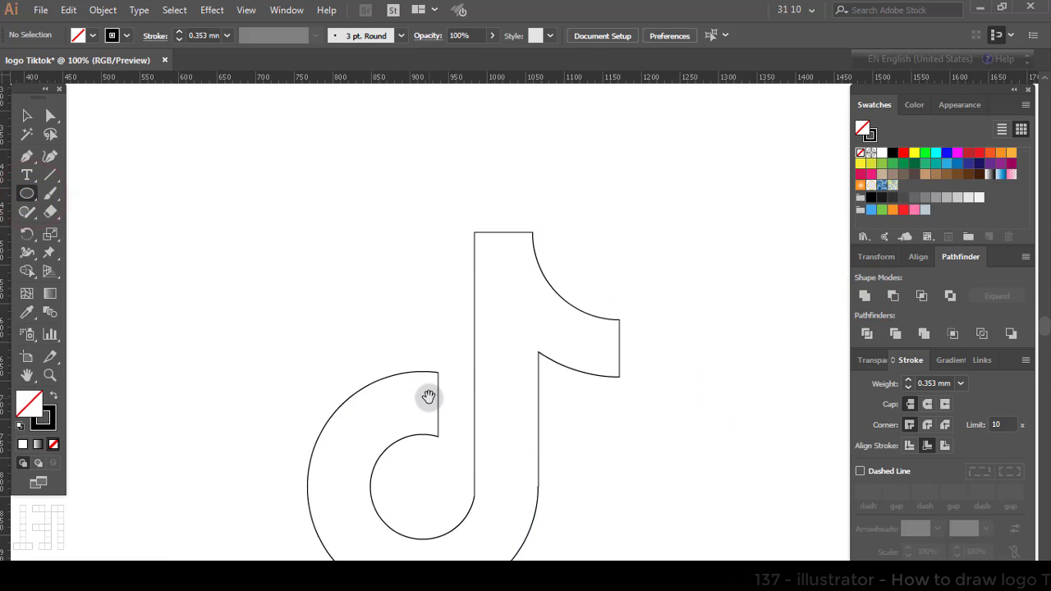
scroll(448, 414, "up", 1)
left_click_drag(427, 311, 571, 443)
key("s")
key("Return")
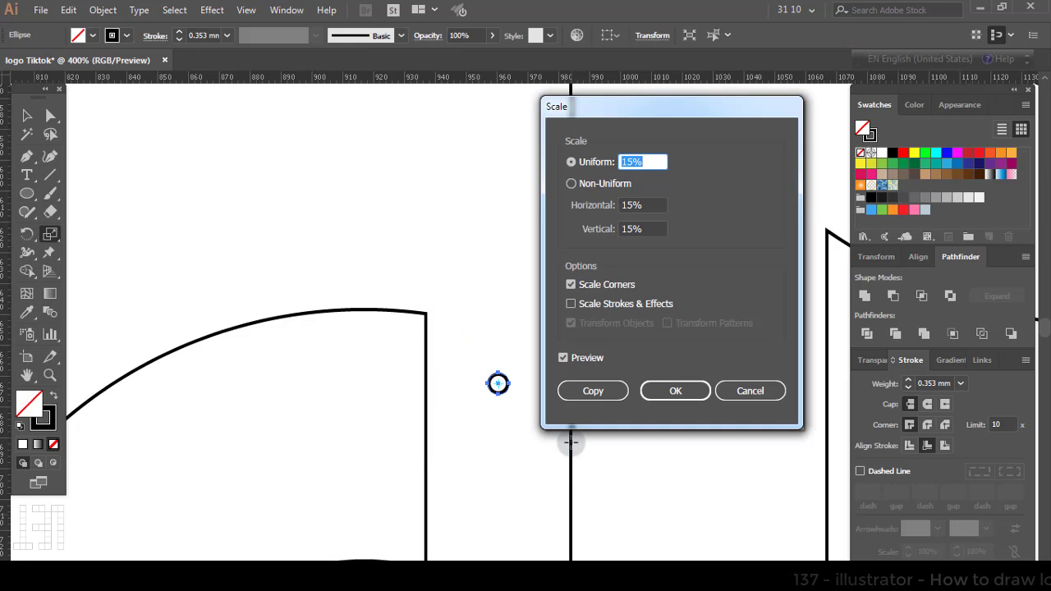
left_click(654, 392)
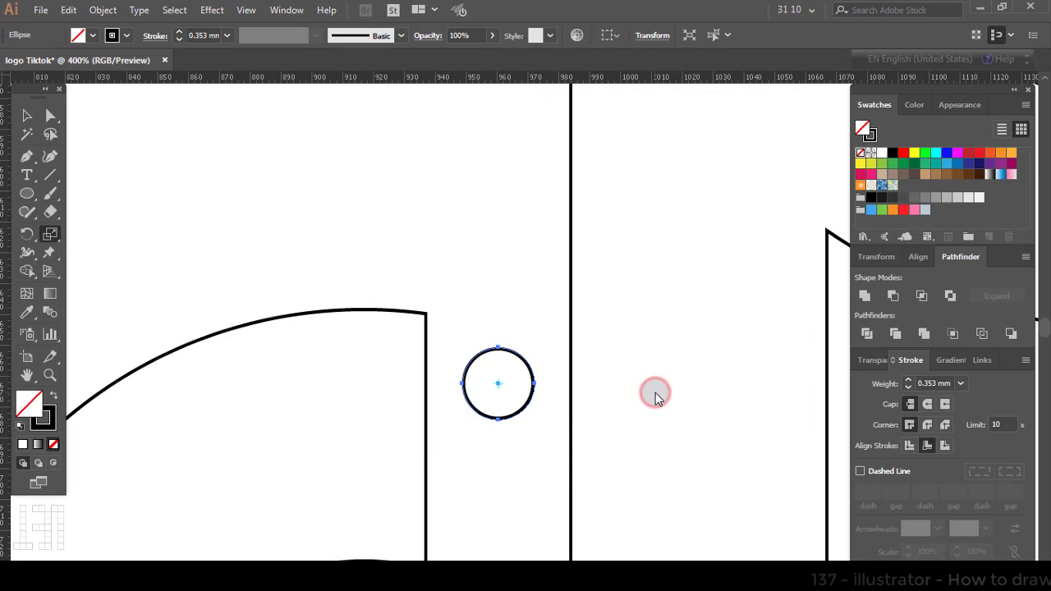
Move the small circle diagonally outside the stem's upper-left corner, touching the lines of its left and top edges
key("v")
left_click(512, 304)
scroll(515, 306, "down", 2)
scroll(517, 303, "down", 1)
left_click_drag(539, 404, 540, 204)
left_click(578, 140)
scroll(549, 176, "up", 3)
scroll(578, 251, "down", 4)
scroll(578, 257, "down", 1)
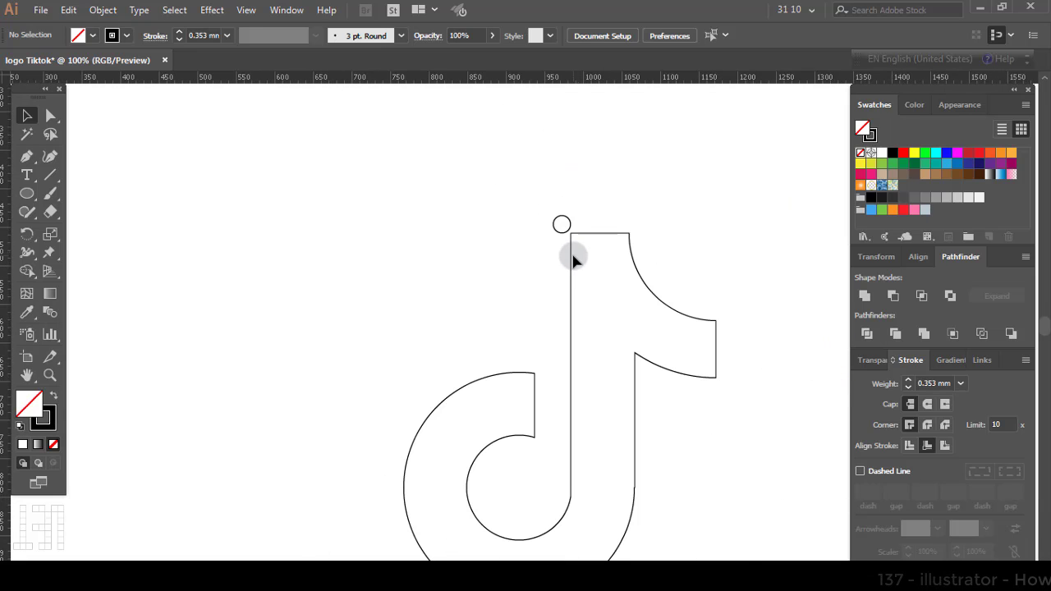
Paste a copy of the note shape in front and offset it up and left by the small circle's diameter
left_click(572, 258)
scroll(584, 261, "up", 3)
left_click(70, 11)
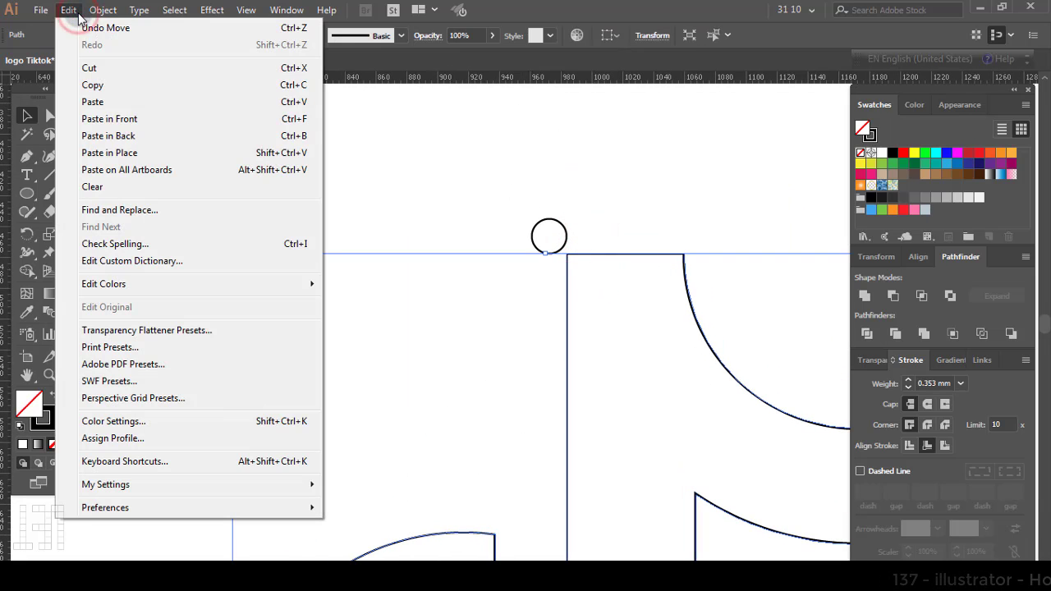
left_click(112, 84)
left_click(69, 10)
left_click(127, 119)
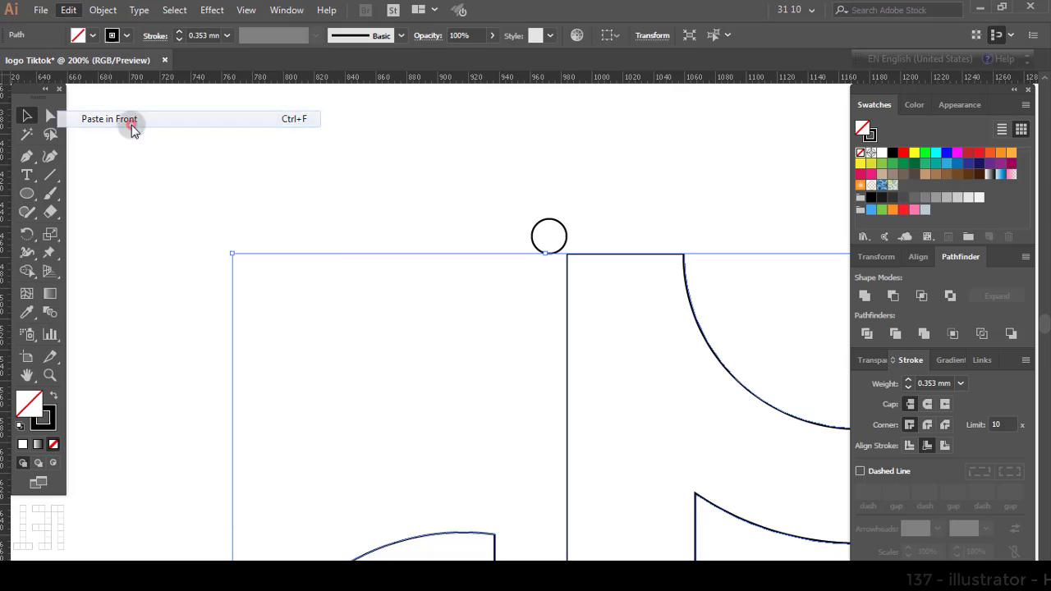
left_click(612, 219)
left_click_drag(690, 289, 652, 253)
left_click(692, 230)
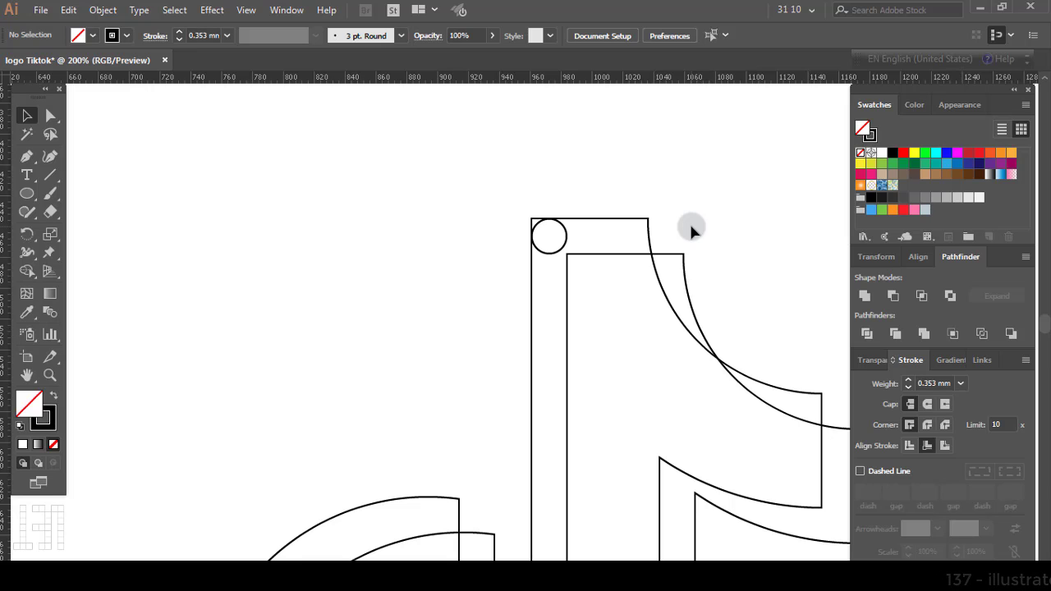
Delete the small circle at the stem's upper-left corner
left_click(557, 254)
key("Delete")
left_click(476, 276)
scroll(476, 277, "down", 3)
left_click_drag(458, 331, 434, 289)
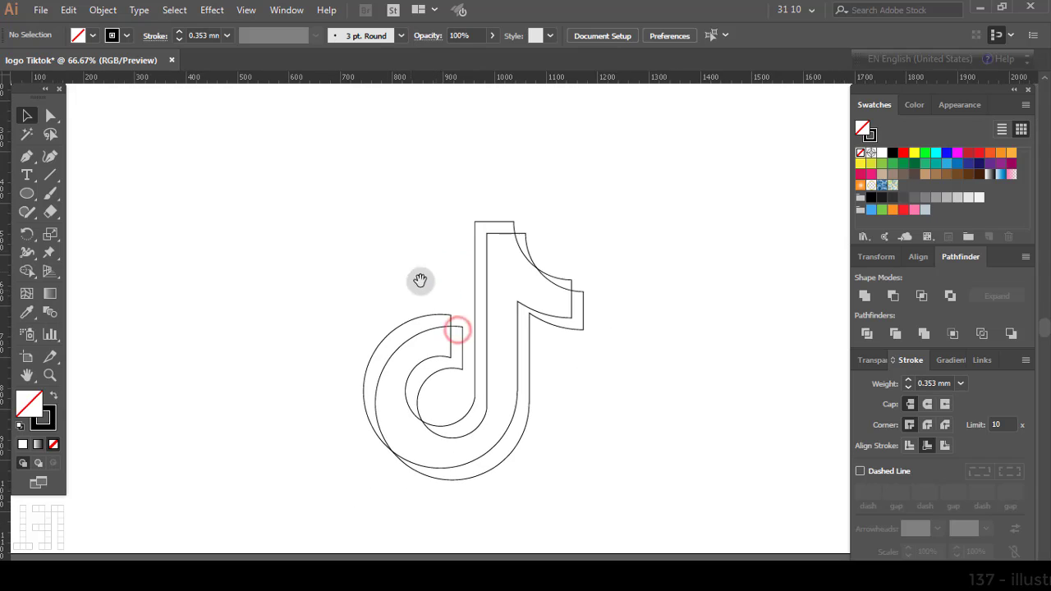
Fill the upper-left note shape with the cyan colour 00f1e9
left_click(388, 251)
left_click_drag(309, 201, 673, 516)
left_click_drag(589, 432, 562, 389)
scroll(690, 491, "down", 1)
scroll(696, 478, "up", 2)
left_click(564, 370)
left_click(432, 116)
left_click(916, 115)
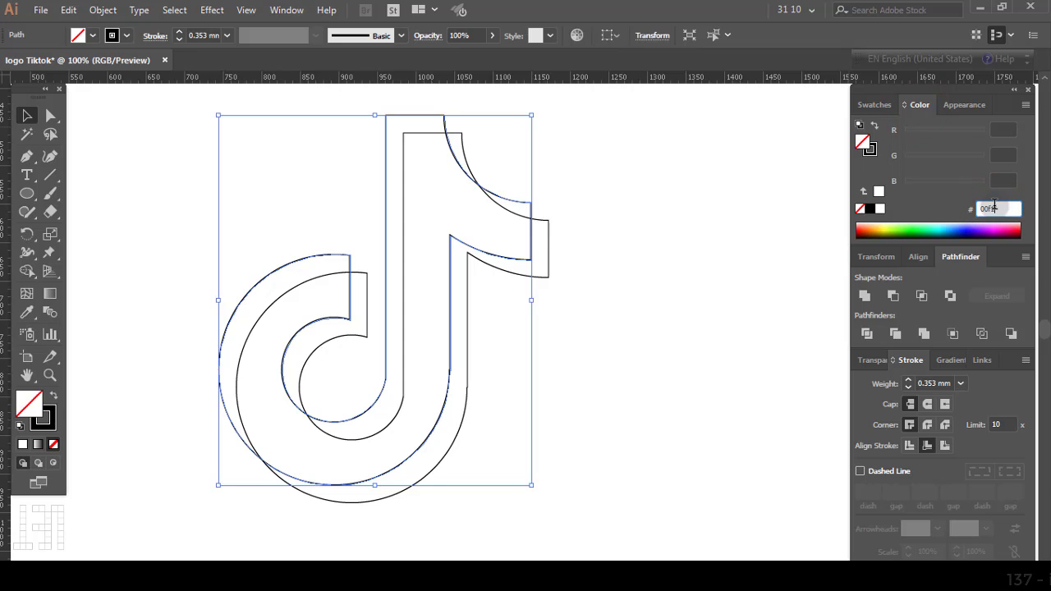
key("Return")
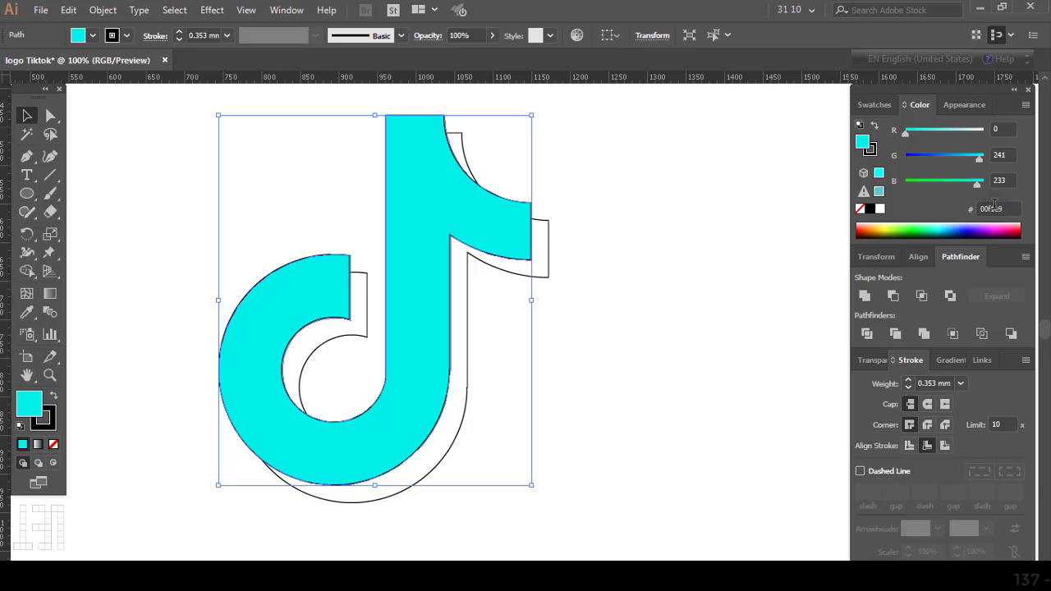
Remove the stroke from the cyan note shape
left_click(562, 283)
left_click(404, 136)
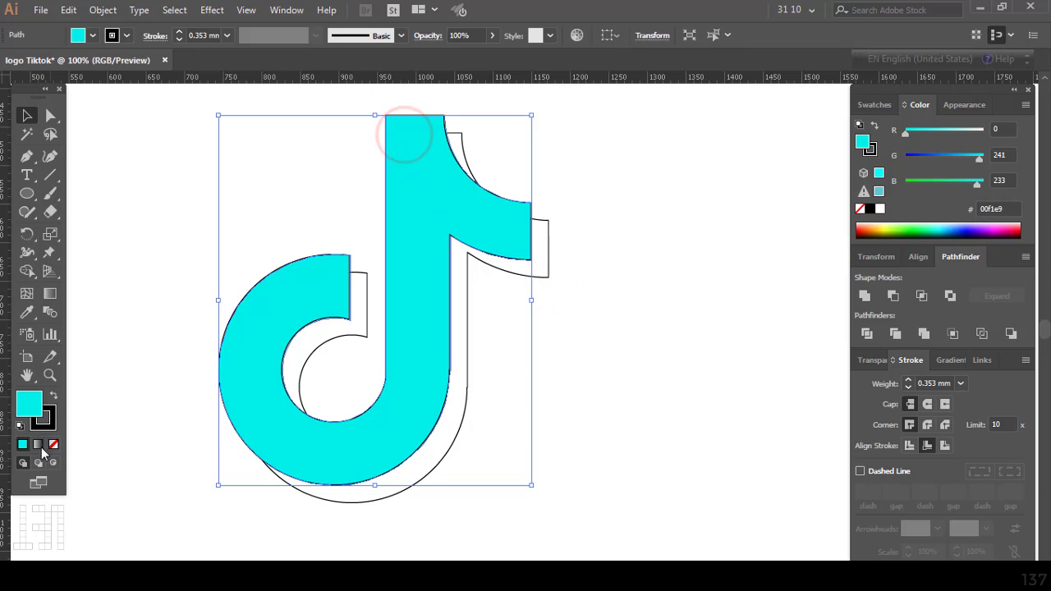
left_click(43, 420)
left_click(53, 444)
Fill the lower-right note shape with a pinkish red and remove its stroke
left_click(548, 277)
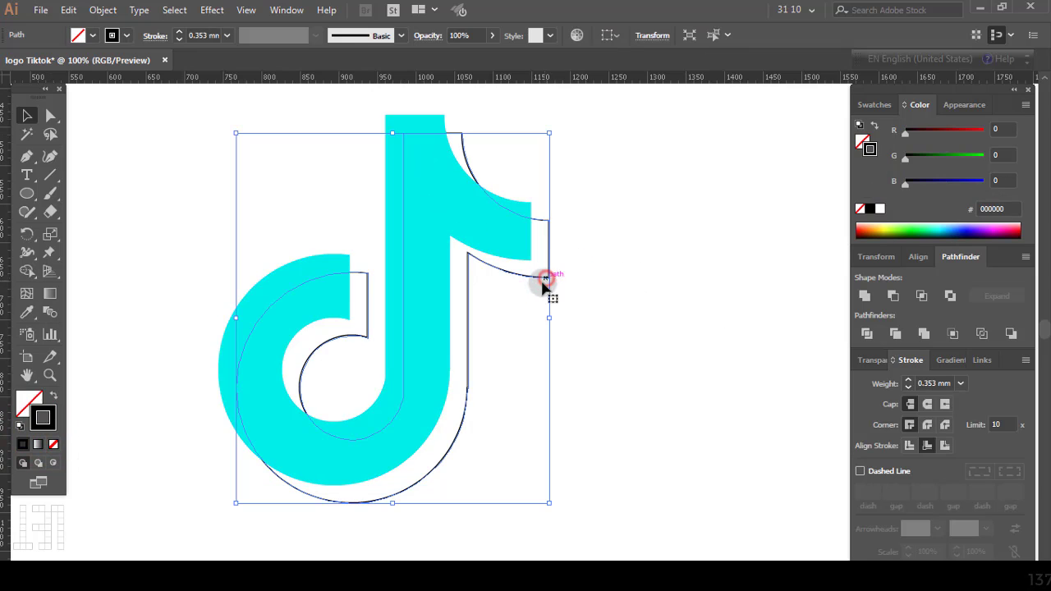
left_click(29, 403)
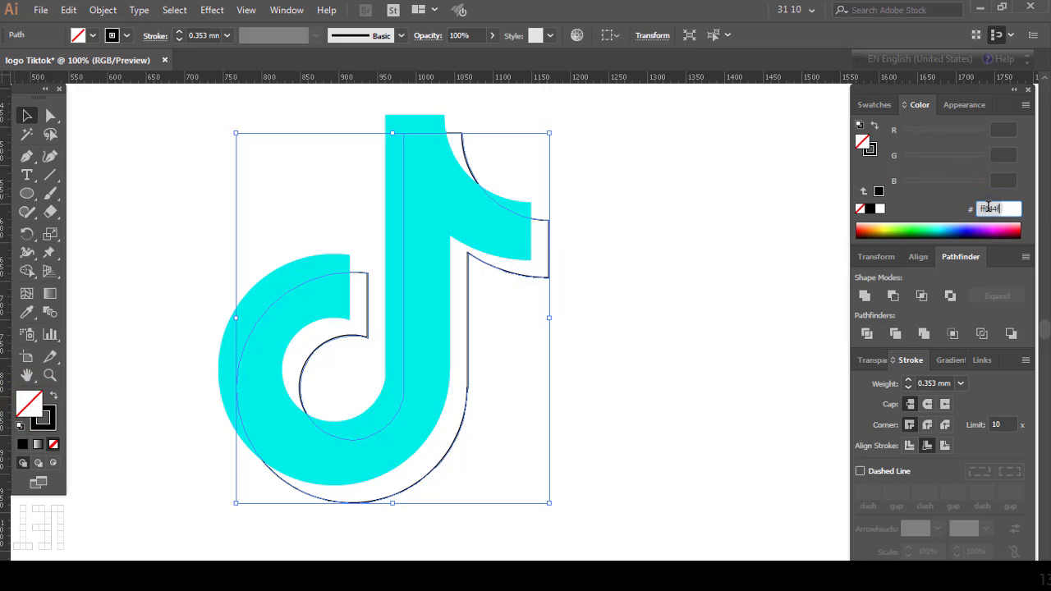
key("Return")
left_click(43, 418)
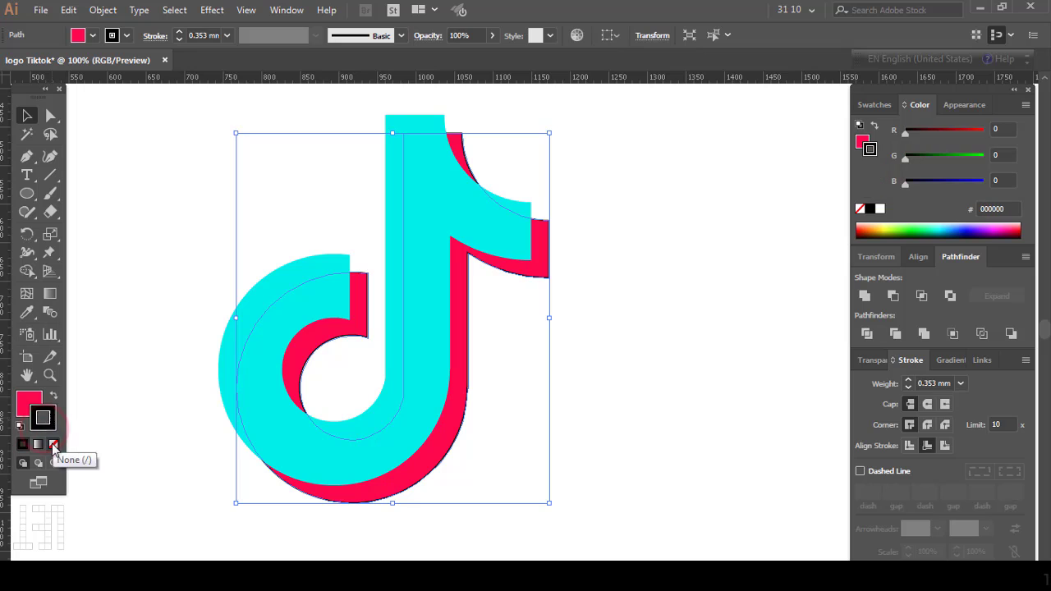
left_click(53, 445)
left_click(633, 316)
scroll(628, 275, "down", 1)
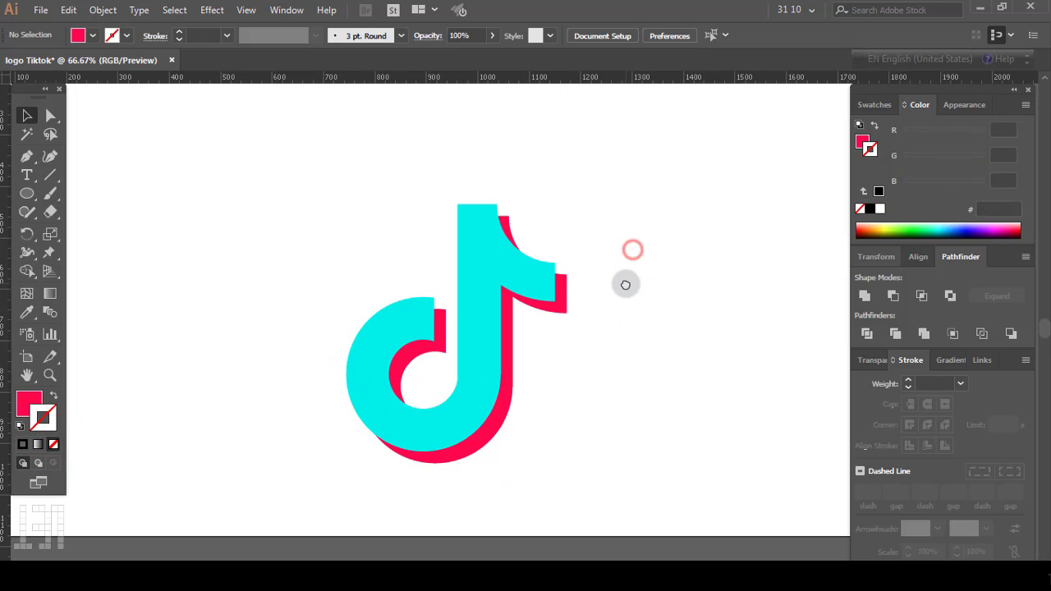
Paste copies of both note shapes in front and intersect the copies into one overlap shape
left_click_drag(625, 251, 334, 442)
left_click(69, 11)
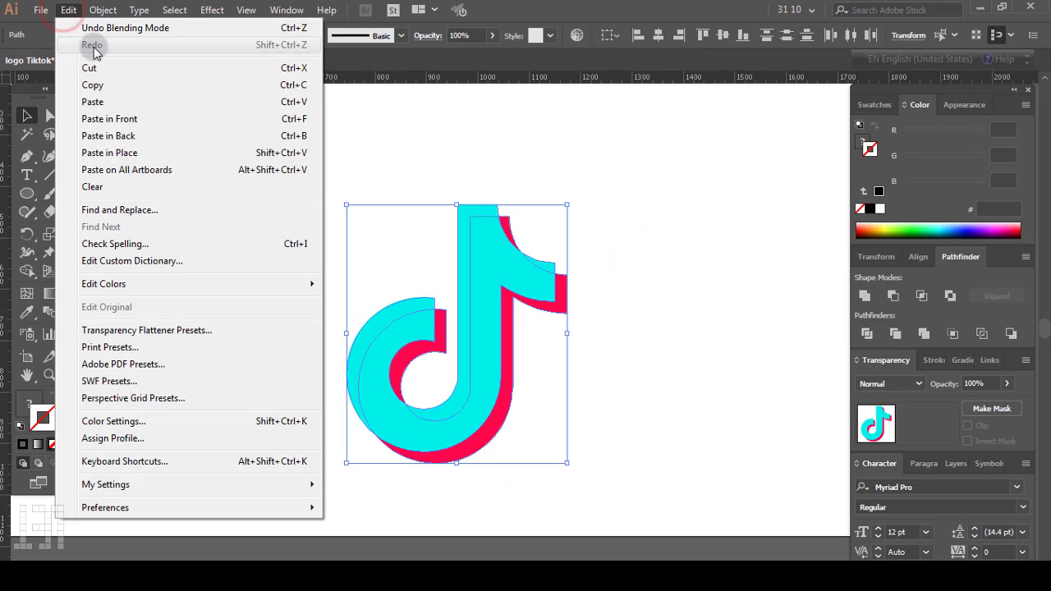
left_click(97, 85)
left_click(69, 10)
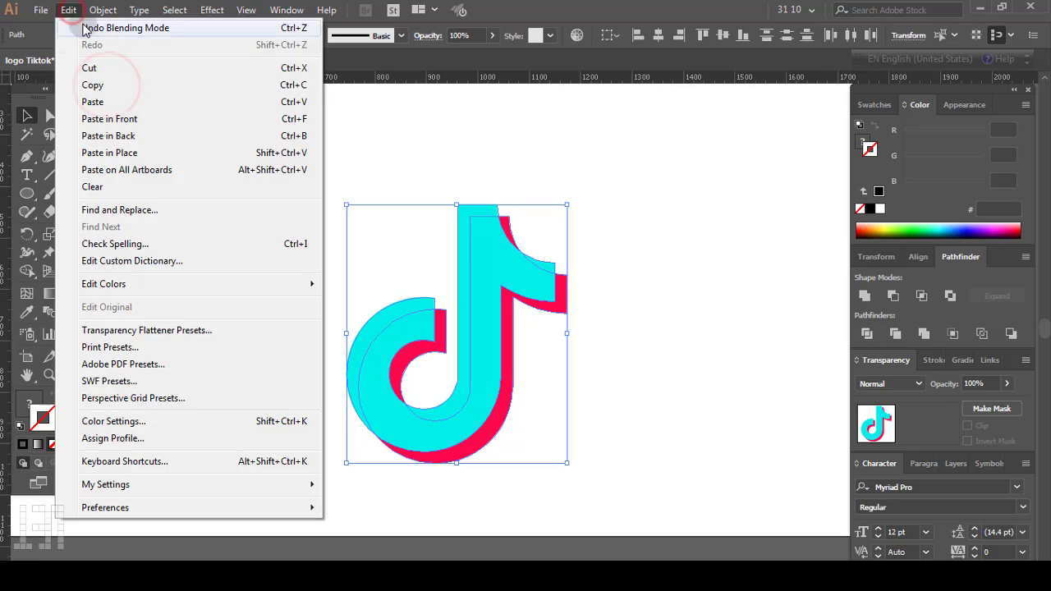
left_click(131, 103)
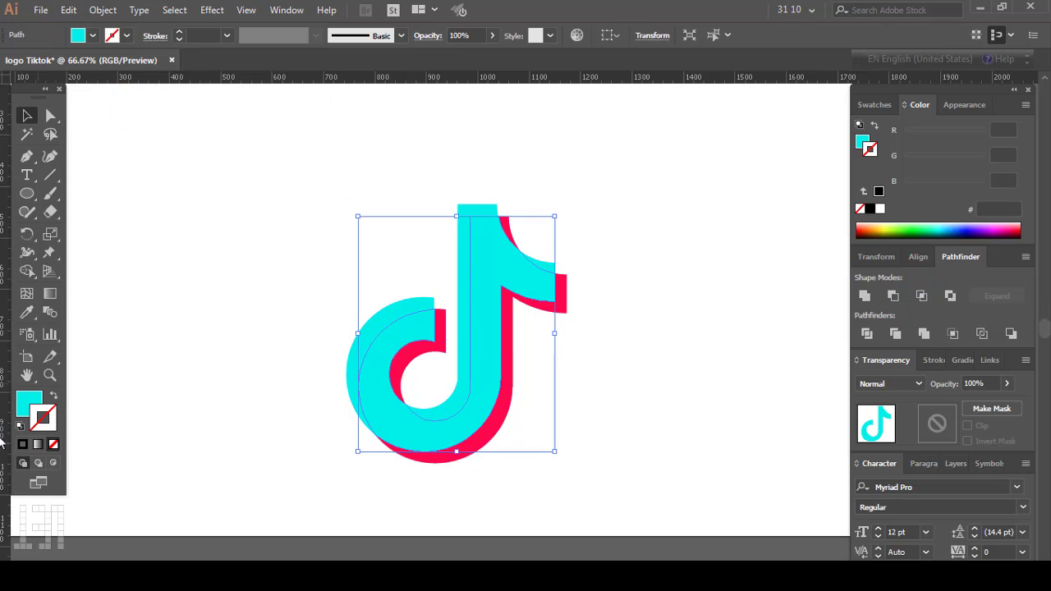
Fill the overlap shape with black
left_click(874, 104)
left_click(893, 153)
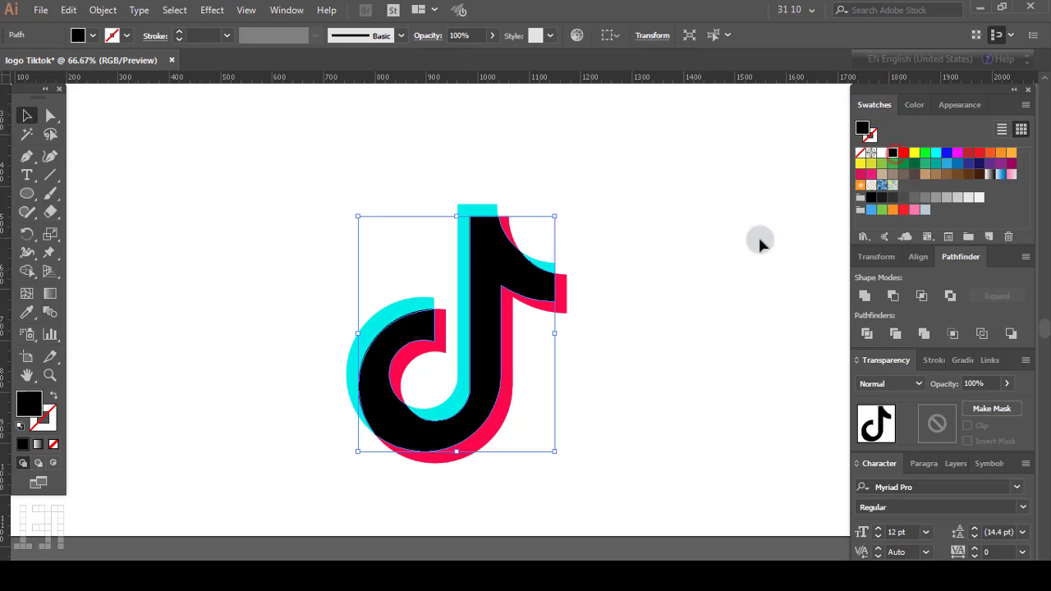
left_click(651, 293)
left_click_drag(625, 338, 624, 372)
scroll(625, 361, "down", 2)
left_click(621, 301)
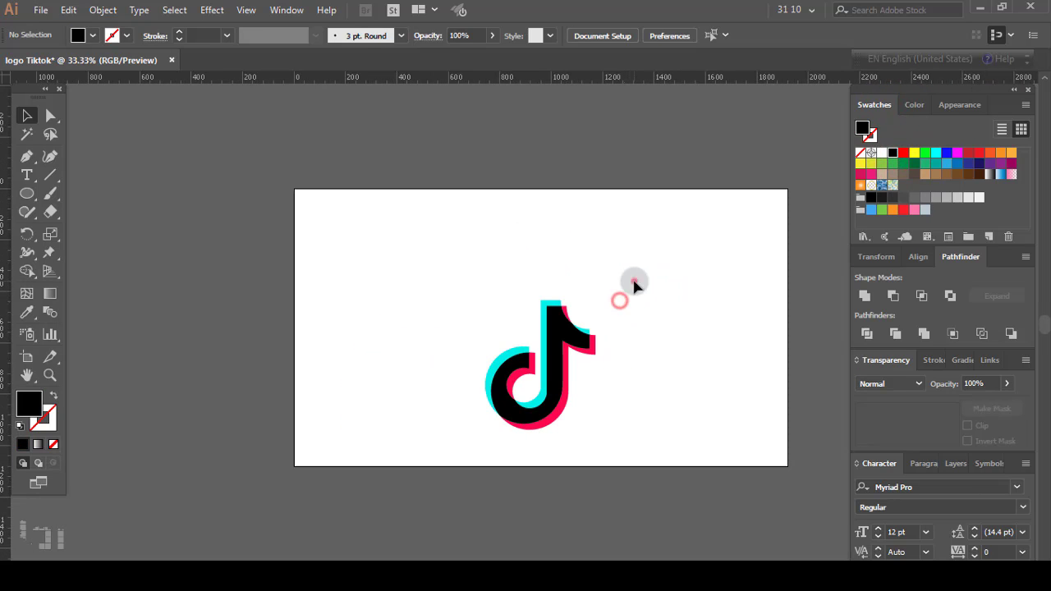
Move the whole logo up to about the middle of the artboard
left_click_drag(635, 281, 432, 451)
left_click_drag(560, 397, 562, 351)
left_click(653, 361)
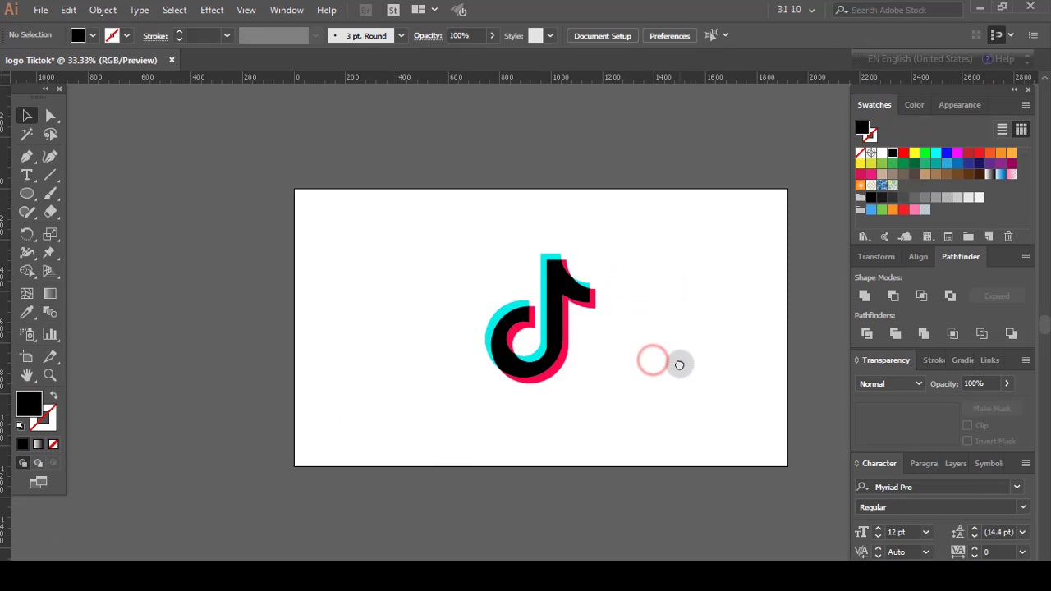
left_click_drag(680, 364, 602, 374)
left_click_drag(341, 228, 676, 415)
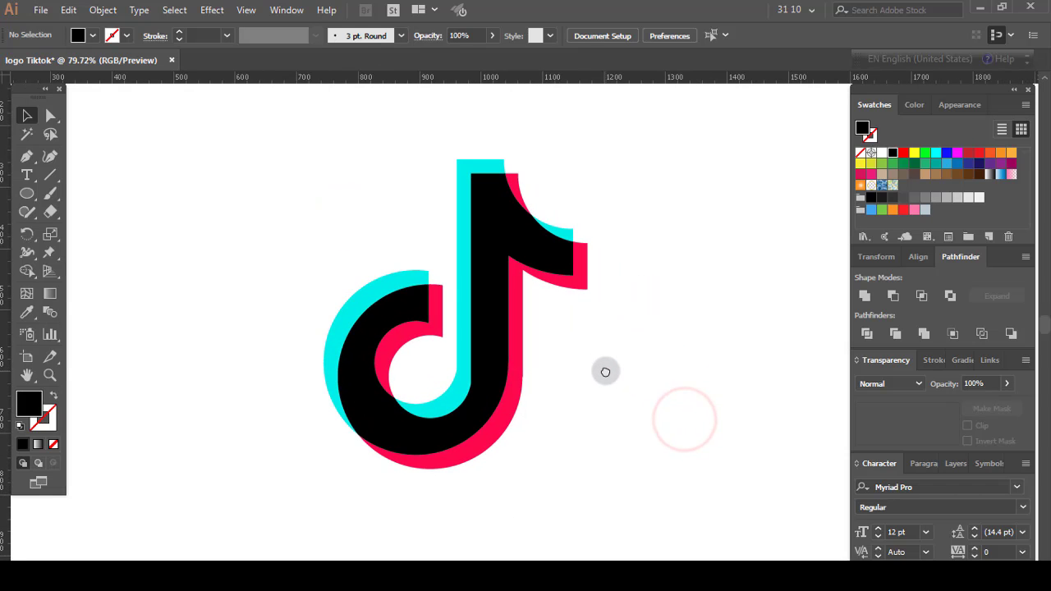